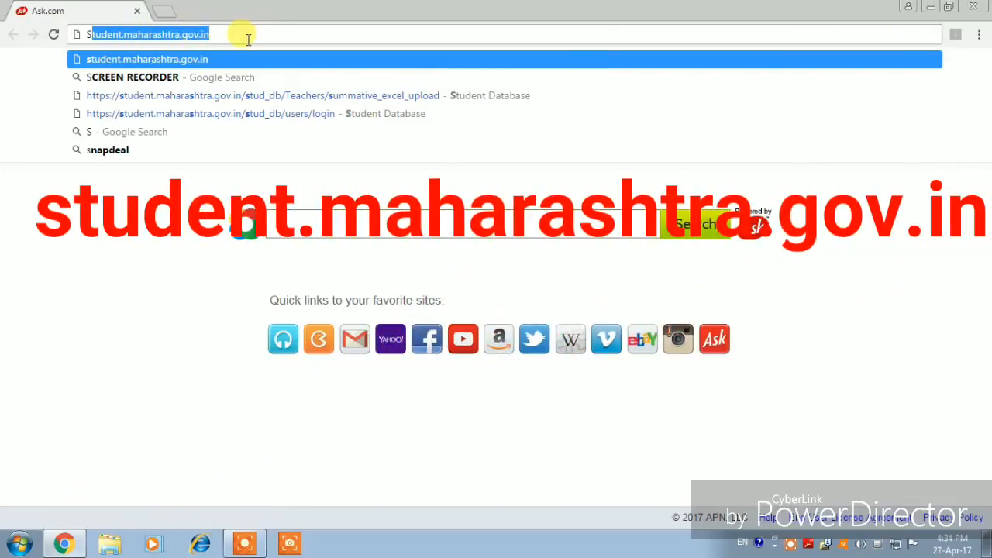
- Load the Student Portal website and bring up the User Login form
{"action": "key", "text": "Return"}
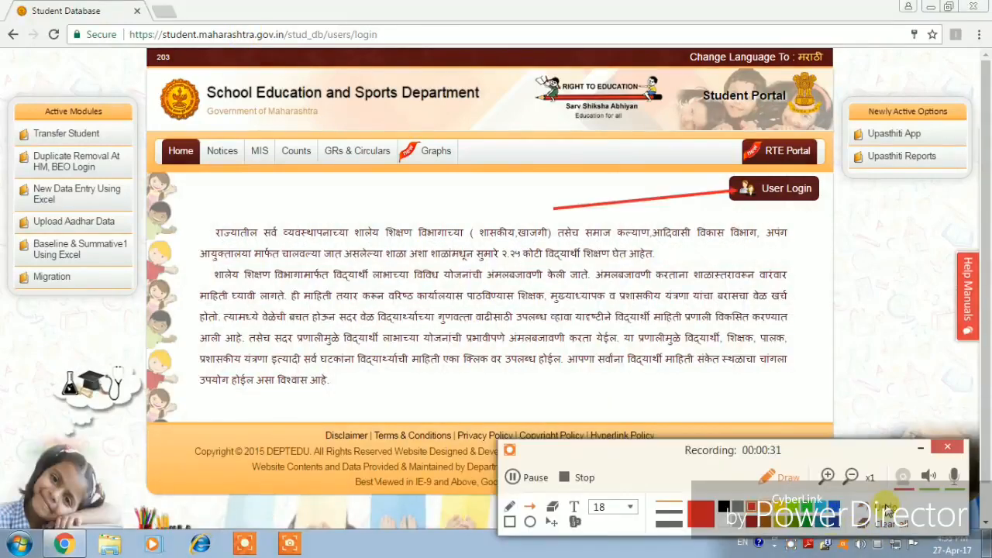
{"action": "left_click", "coordinate": [887, 508]}
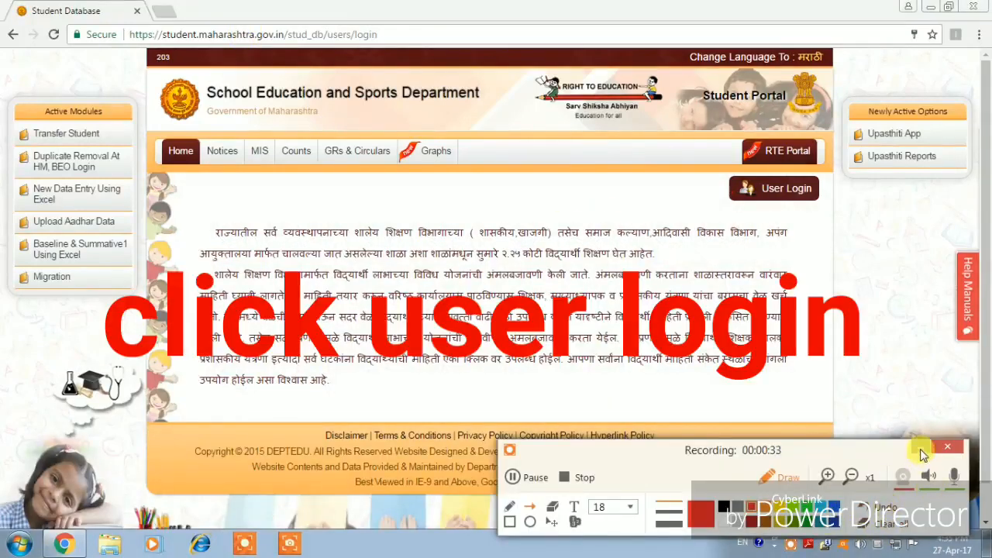
{"action": "left_click", "coordinate": [920, 448]}
{"action": "left_click", "coordinate": [786, 189]}
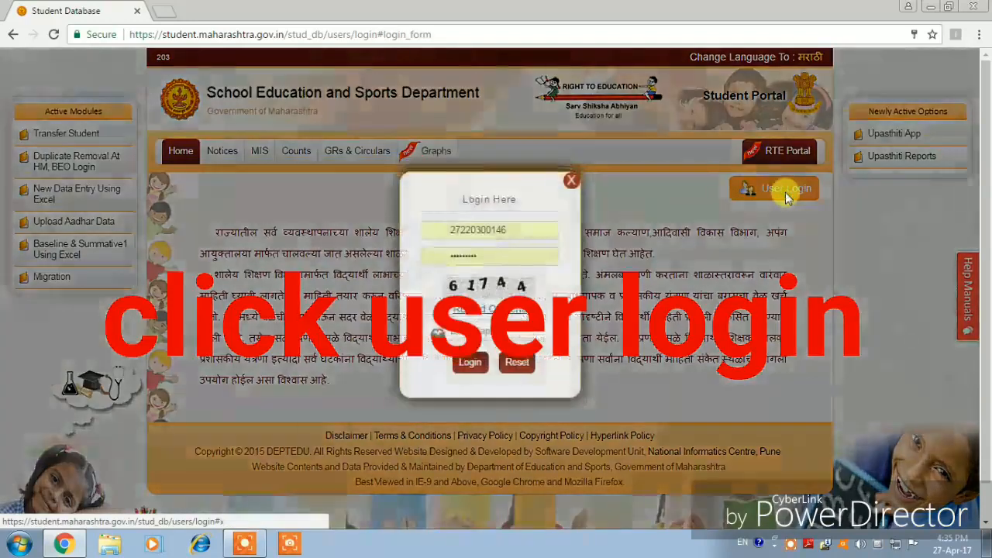
- Enter the captcha code and log in as Head Master
{"action": "left_click", "coordinate": [792, 545]}
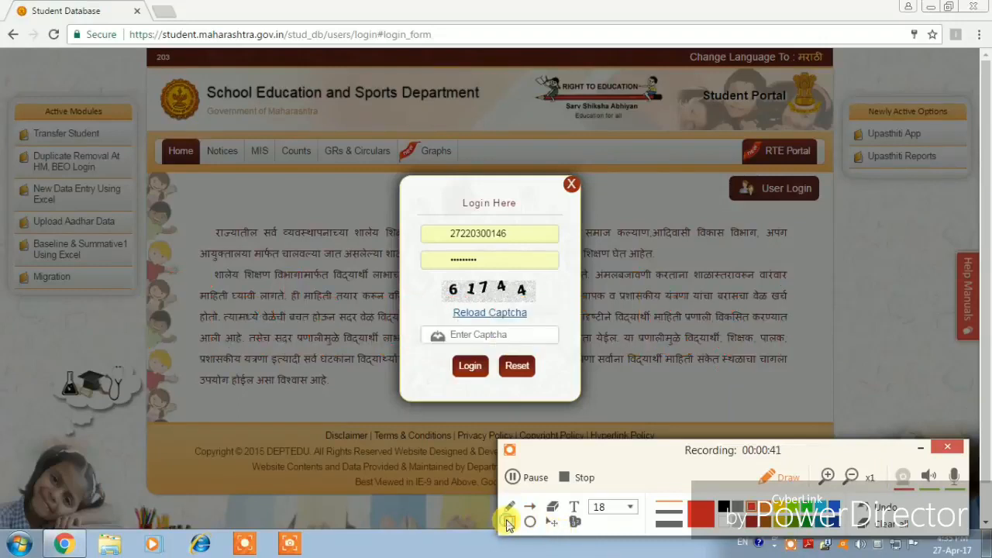
{"action": "mouse_move", "coordinate": [418, 217]}
{"action": "left_mouse_down"}
{"action": "mouse_move", "coordinate": [536, 250]}
{"action": "mouse_move", "coordinate": [564, 246]}
{"action": "left_mouse_up"}
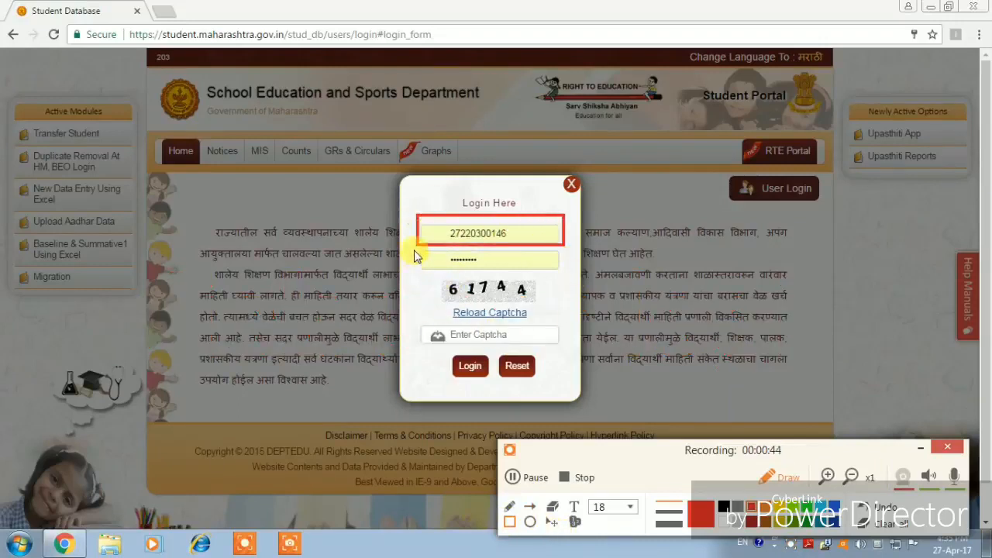
{"action": "mouse_move", "coordinate": [413, 249]}
{"action": "left_mouse_down"}
{"action": "mouse_move", "coordinate": [485, 274]}
{"action": "mouse_move", "coordinate": [565, 277]}
{"action": "left_mouse_up"}
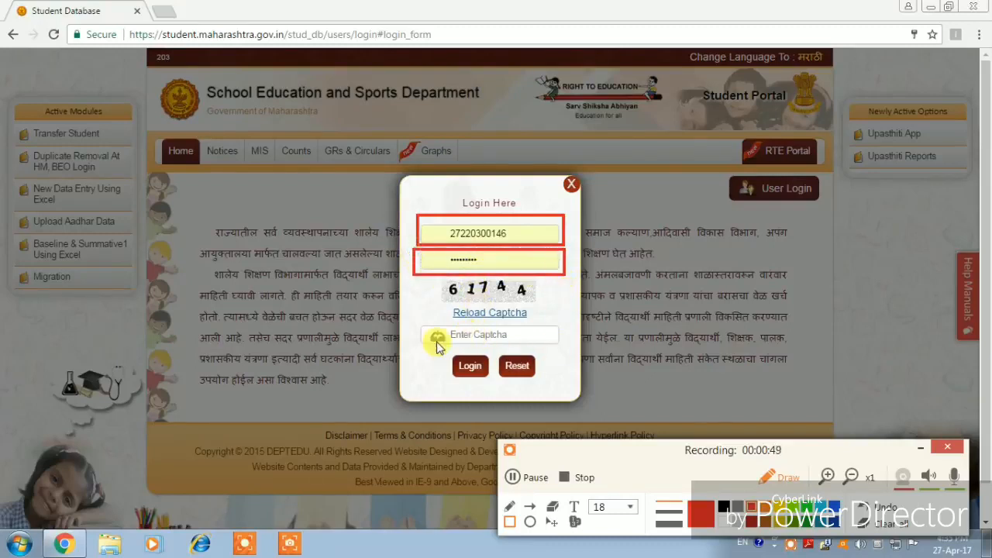
{"action": "mouse_move", "coordinate": [417, 322]}
{"action": "left_mouse_down"}
{"action": "mouse_move", "coordinate": [423, 340]}
{"action": "mouse_move", "coordinate": [556, 350]}
{"action": "left_mouse_up"}
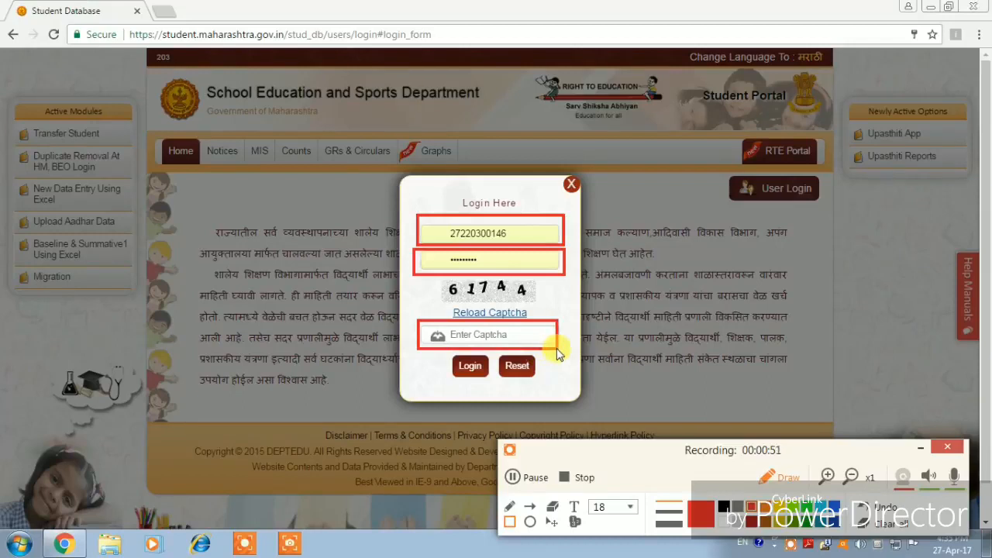
{"action": "left_click", "coordinate": [454, 334]}
{"action": "type", "text": "61744"}
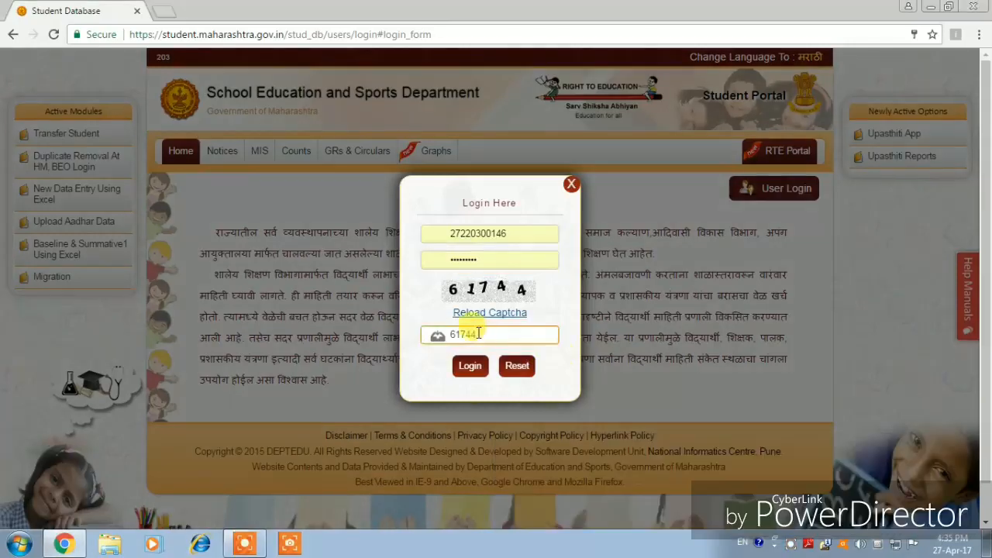
{"action": "left_click", "coordinate": [470, 366]}
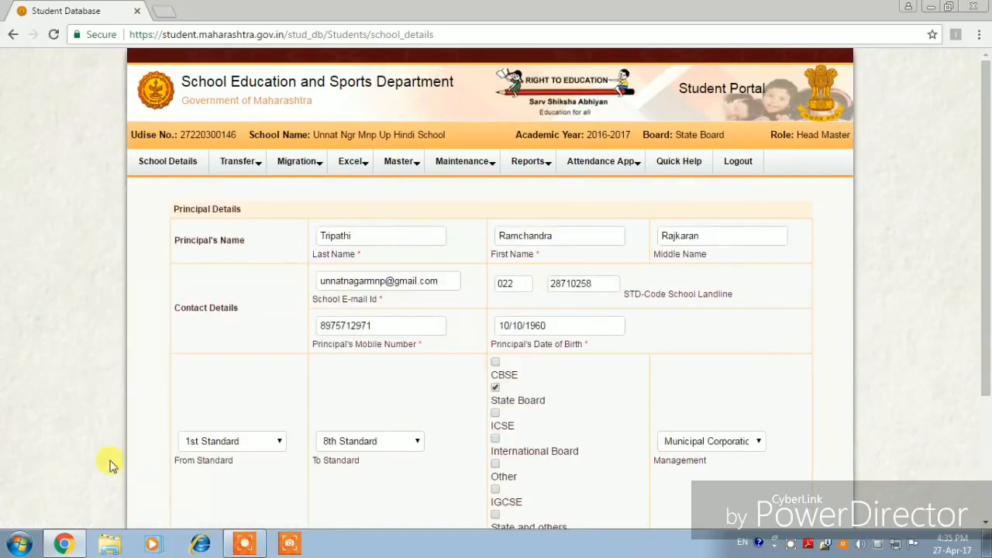
- From the portal's Excel menu, go to the Download UID page with the UDISE code prefilled
{"action": "left_click", "coordinate": [800, 545]}
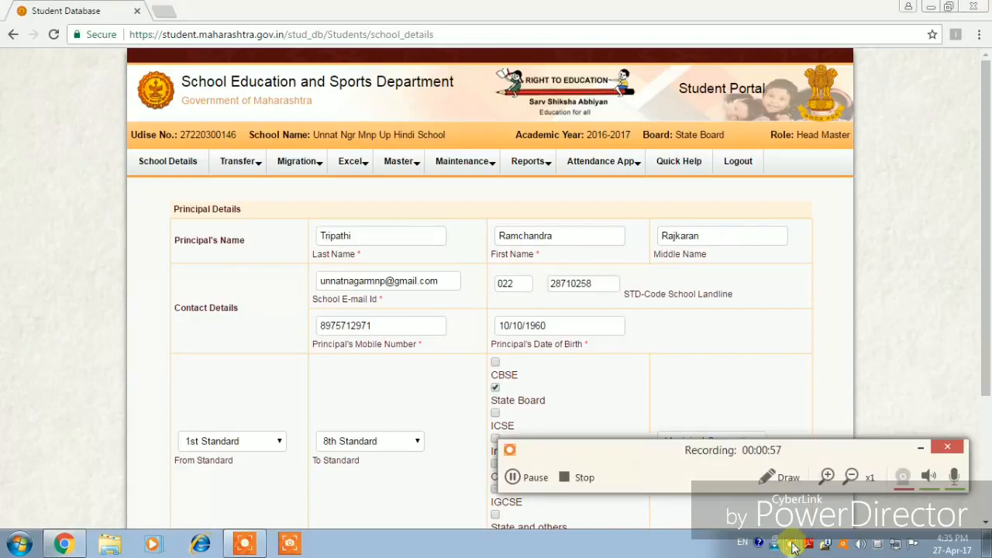
{"action": "left_click", "coordinate": [779, 477]}
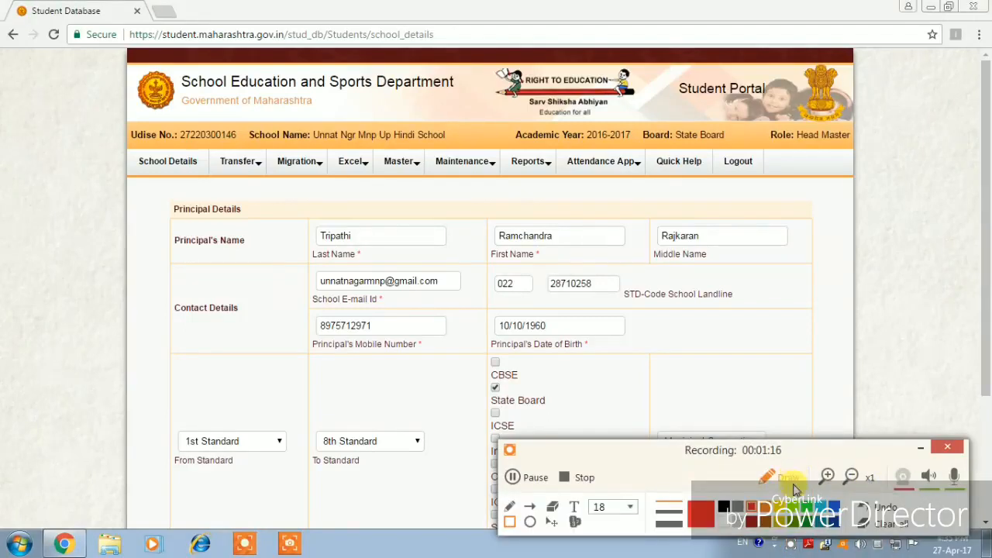
{"action": "left_click", "coordinate": [531, 522]}
{"action": "left_click_drag", "start_coordinate": [326, 153], "coordinate": [381, 183]}
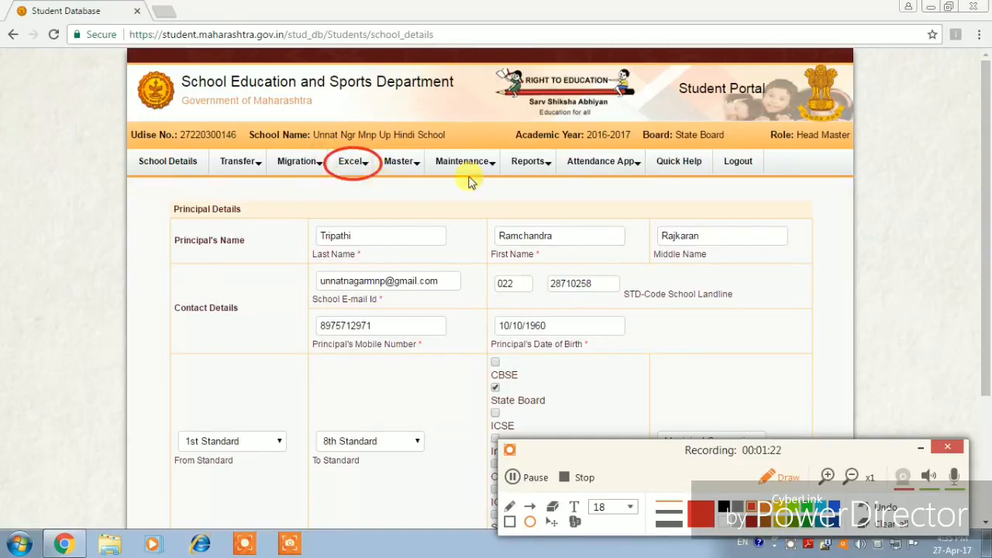
{"action": "left_click", "coordinate": [922, 447]}
{"action": "left_click", "coordinate": [922, 447]}
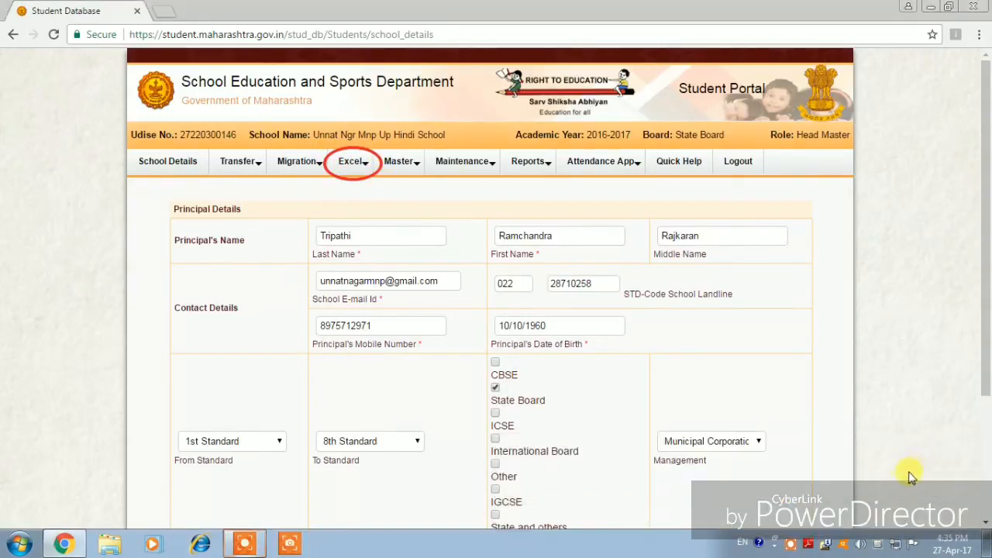
{"action": "left_click", "coordinate": [349, 163]}
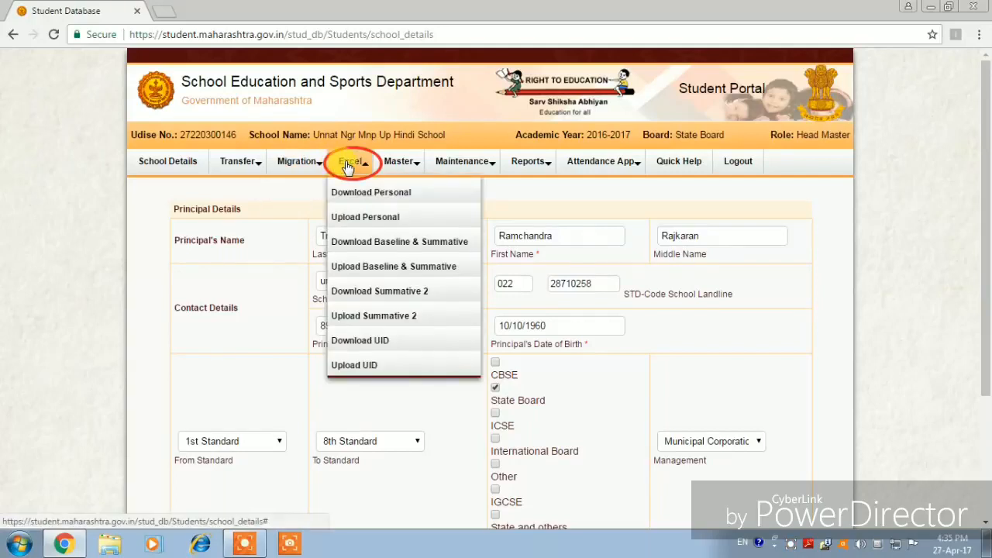
{"action": "left_click", "coordinate": [368, 344]}
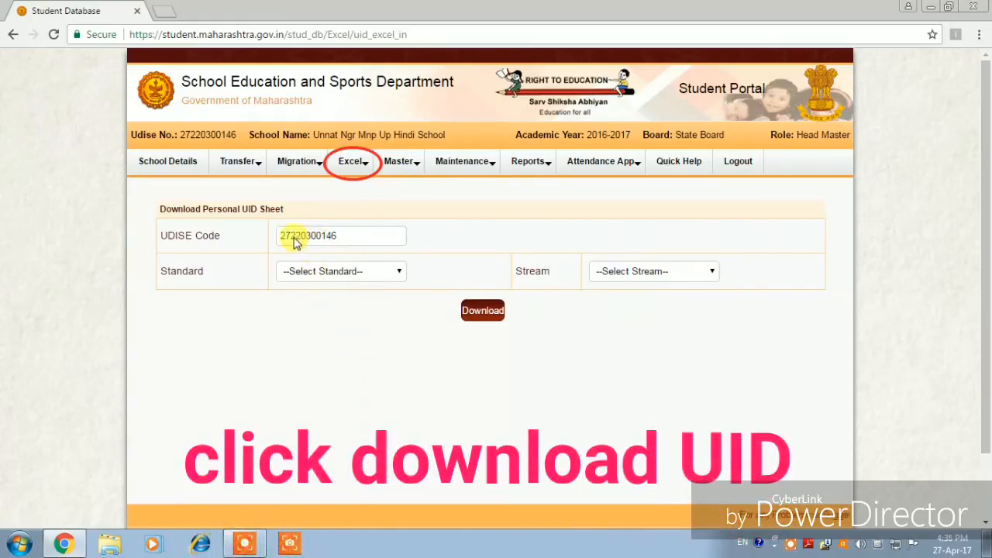
- Choose 2nd Standard and download its UID sheet
{"action": "left_click", "coordinate": [397, 272]}
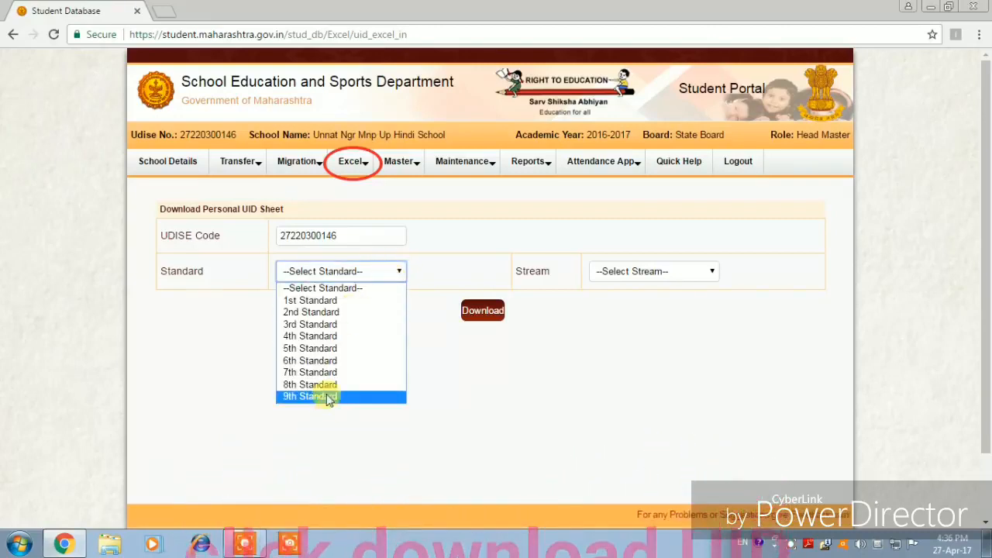
{"action": "left_click", "coordinate": [325, 312]}
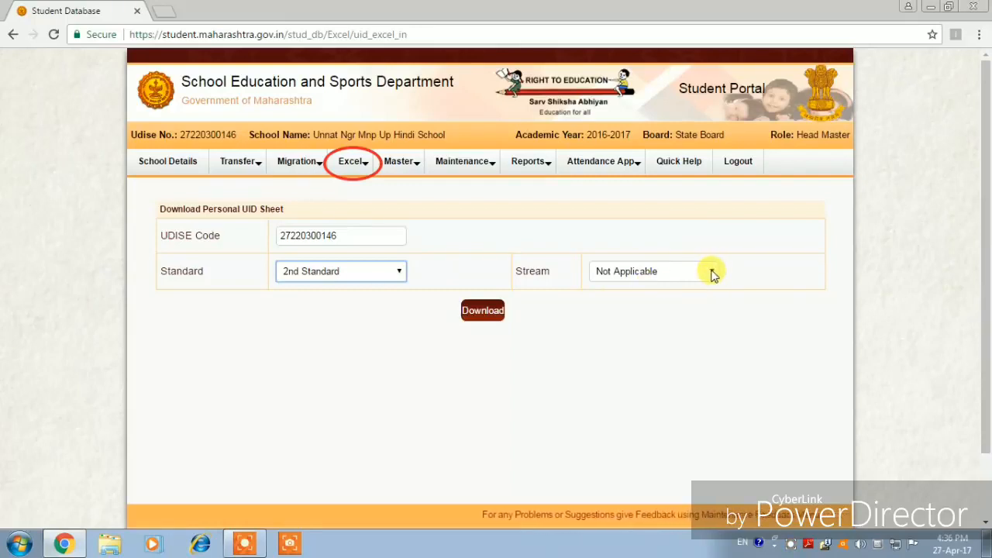
{"action": "left_click", "coordinate": [479, 313]}
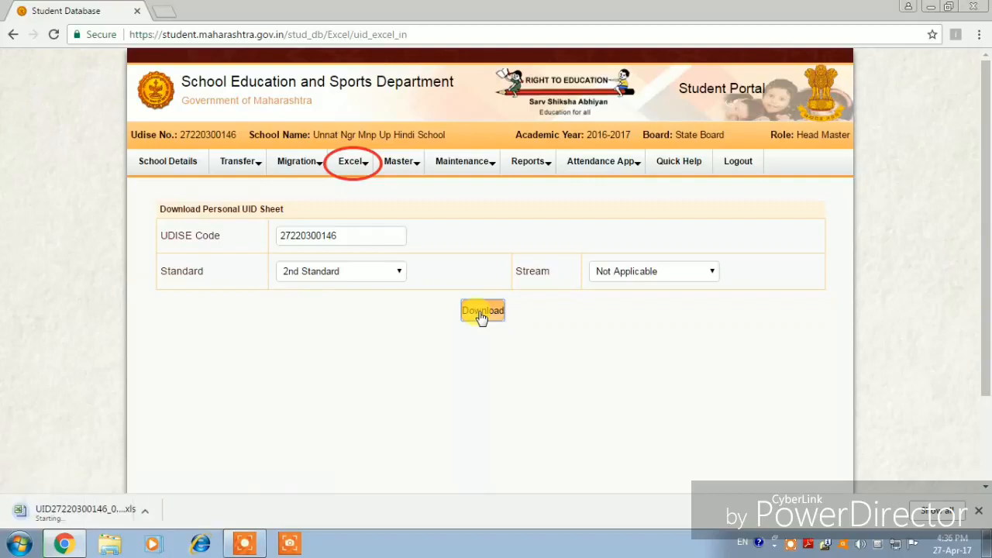
{"action": "left_click", "coordinate": [791, 549]}
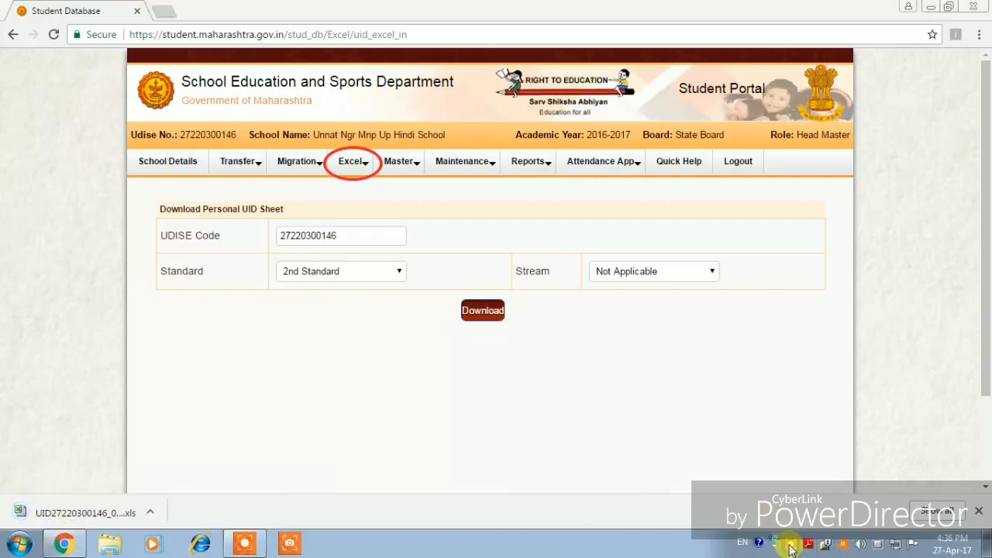
{"action": "left_click", "coordinate": [769, 481]}
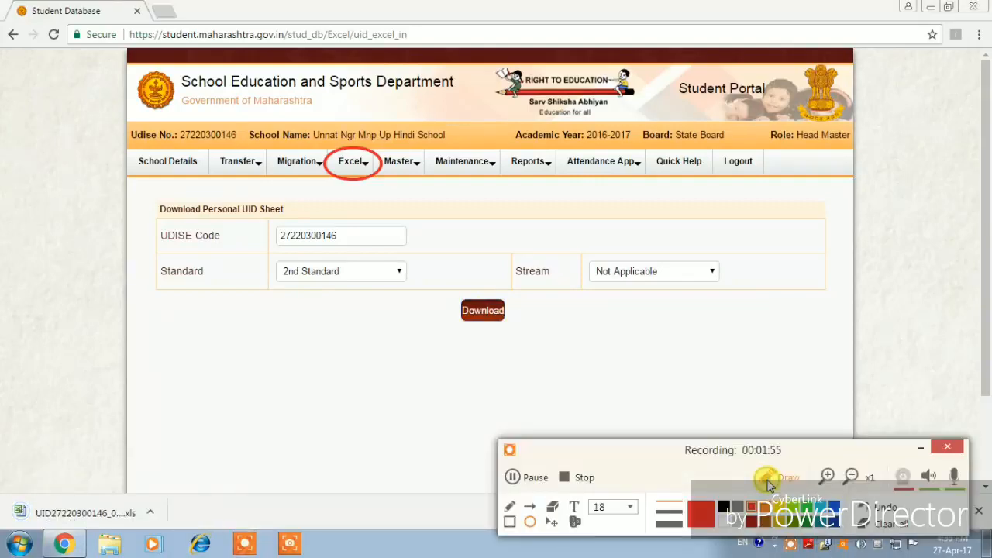
{"action": "mouse_move", "coordinate": [2, 485]}
{"action": "left_mouse_down"}
{"action": "mouse_move", "coordinate": [39, 520]}
{"action": "mouse_move", "coordinate": [151, 543]}
{"action": "mouse_move", "coordinate": [190, 536]}
{"action": "left_mouse_up"}
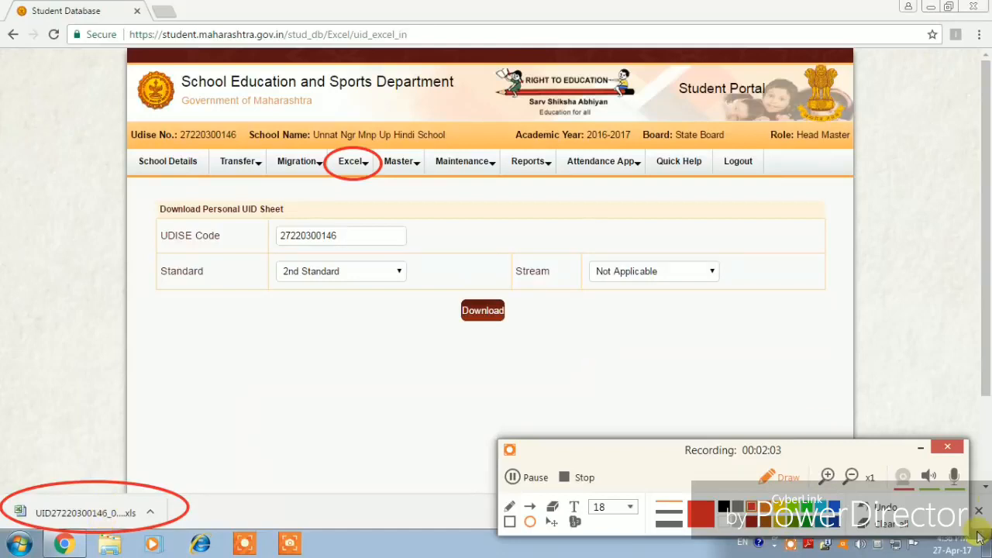
{"action": "left_click", "coordinate": [885, 506]}
{"action": "left_click", "coordinate": [884, 506]}
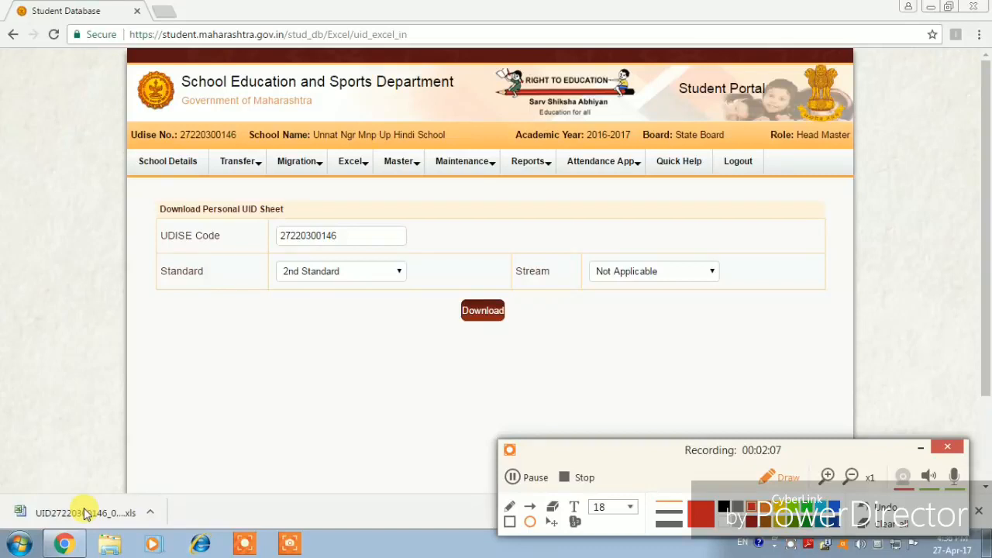
{"action": "left_click", "coordinate": [923, 450]}
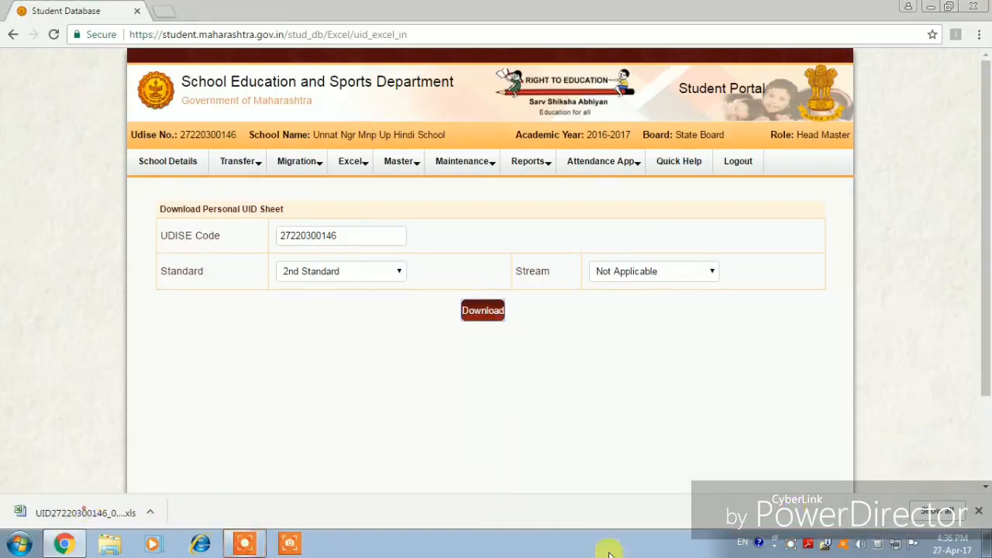
{"action": "left_click", "coordinate": [101, 508]}
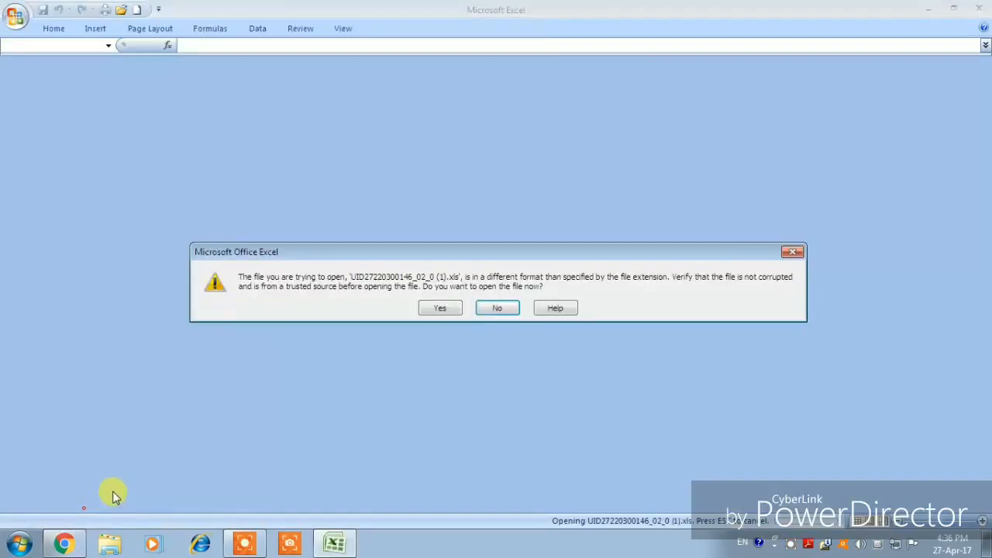
- Accept the format warning to open the UID workbook and scroll to the top instruction note
{"action": "left_click", "coordinate": [441, 308]}
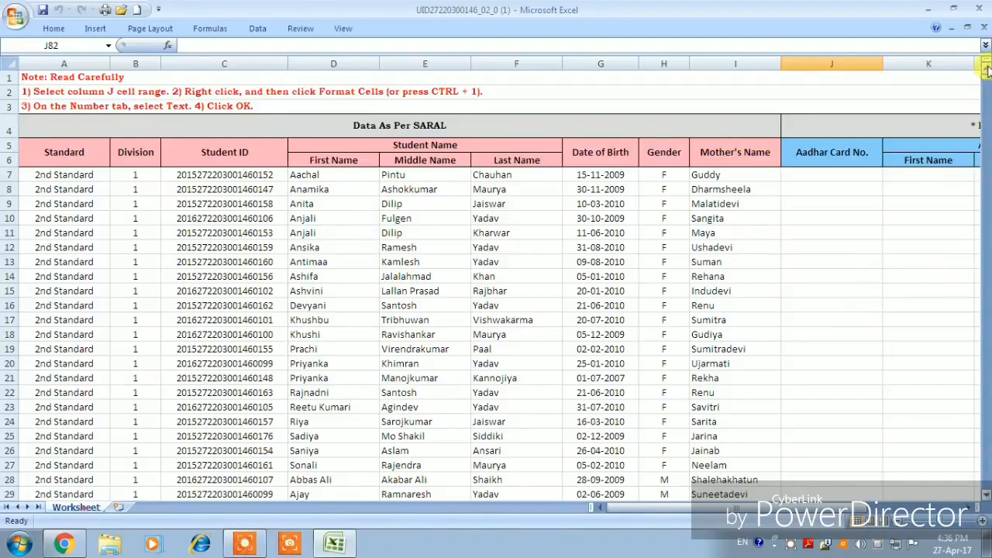
{"action": "mouse_move", "coordinate": [986, 70]}
{"action": "left_mouse_down"}
{"action": "mouse_move", "coordinate": [988, 99]}
{"action": "mouse_move", "coordinate": [987, 82]}
{"action": "left_mouse_up"}
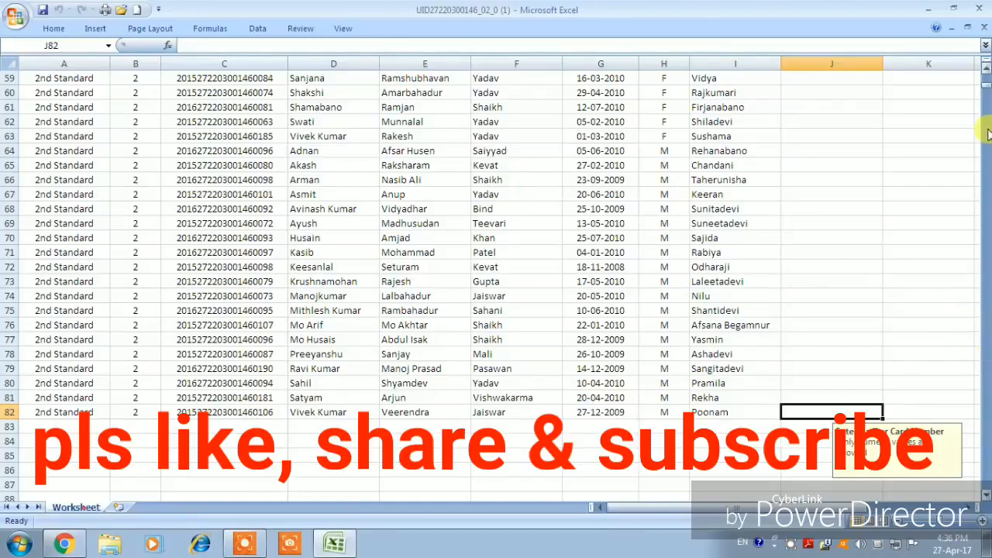
{"action": "left_click_drag", "start_coordinate": [986, 87], "coordinate": [986, 74]}
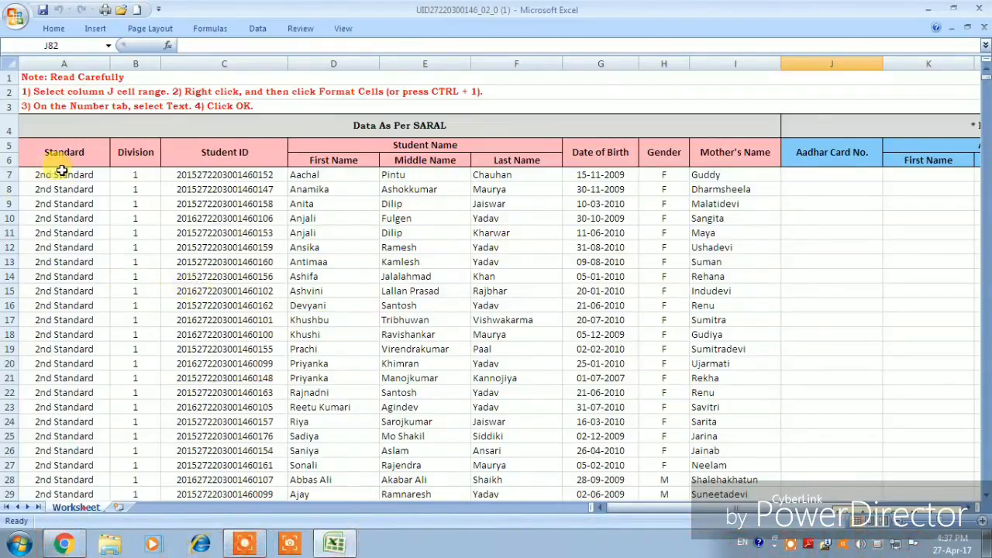
{"action": "left_click", "coordinate": [793, 545]}
{"action": "left_click", "coordinate": [772, 479]}
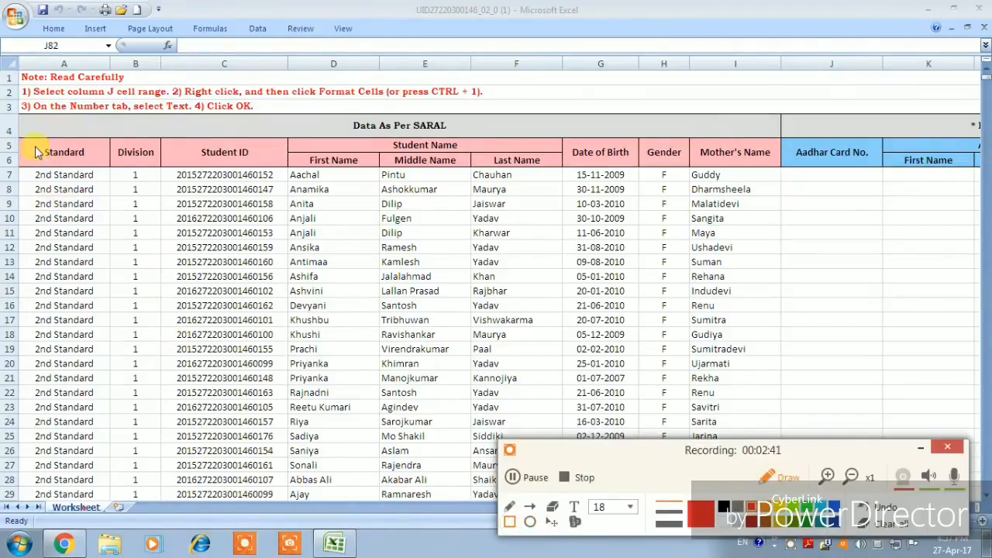
- Scroll right to reveal the empty Aadhar Card columns J–O beside the SARAL data
{"action": "mouse_move", "coordinate": [27, 127]}
{"action": "left_mouse_down"}
{"action": "mouse_move", "coordinate": [35, 176]}
{"action": "mouse_move", "coordinate": [240, 217]}
{"action": "mouse_move", "coordinate": [583, 193]}
{"action": "mouse_move", "coordinate": [789, 195]}
{"action": "mouse_move", "coordinate": [766, 194]}
{"action": "left_mouse_up"}
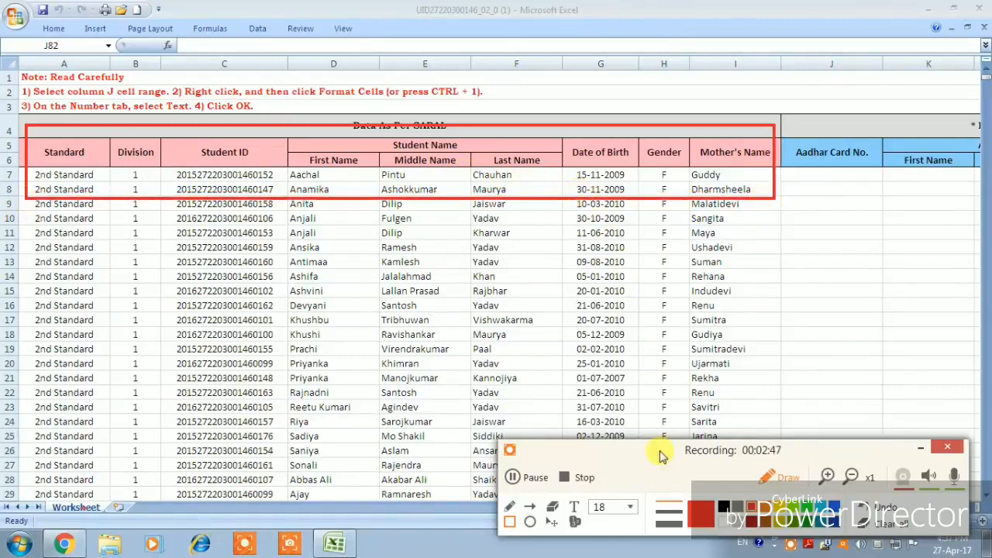
{"action": "left_click", "coordinate": [925, 451]}
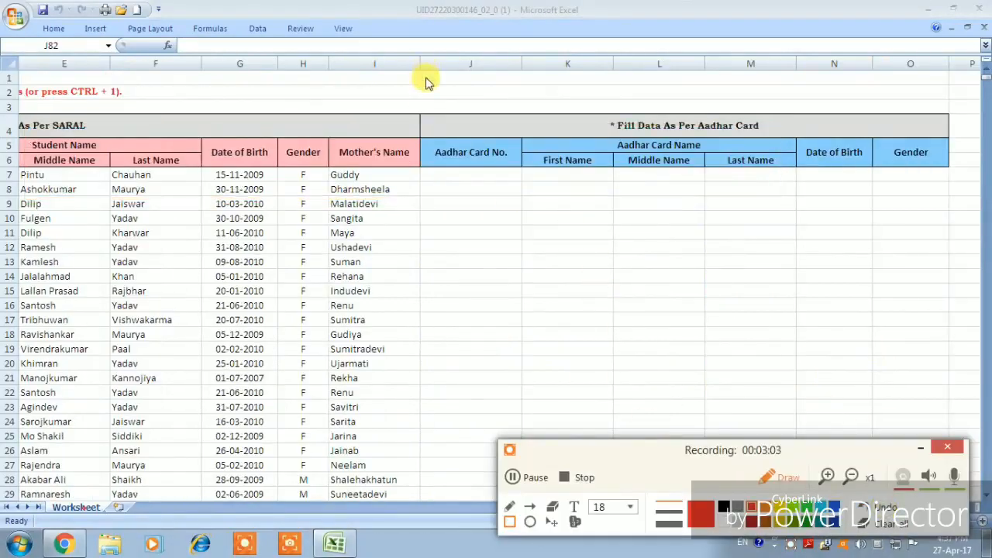
{"action": "mouse_move", "coordinate": [433, 116]}
{"action": "left_mouse_down"}
{"action": "mouse_move", "coordinate": [594, 181]}
{"action": "mouse_move", "coordinate": [969, 190]}
{"action": "left_mouse_up"}
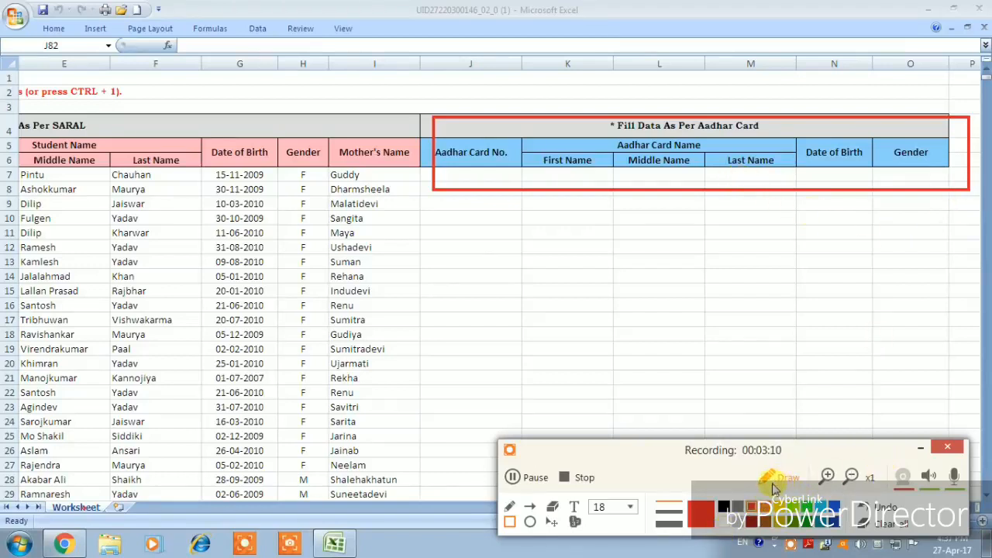
{"action": "left_click", "coordinate": [876, 506]}
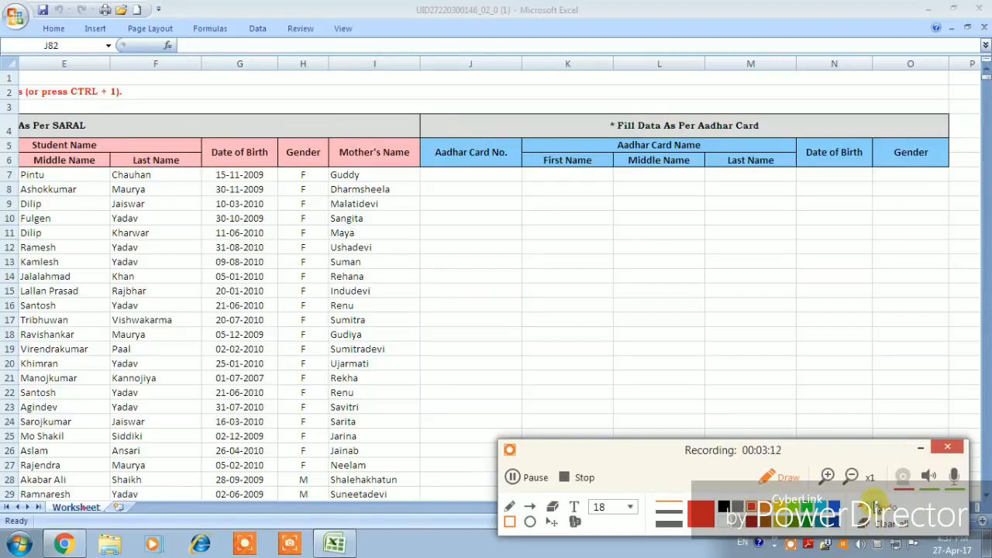
{"action": "left_click", "coordinate": [920, 449]}
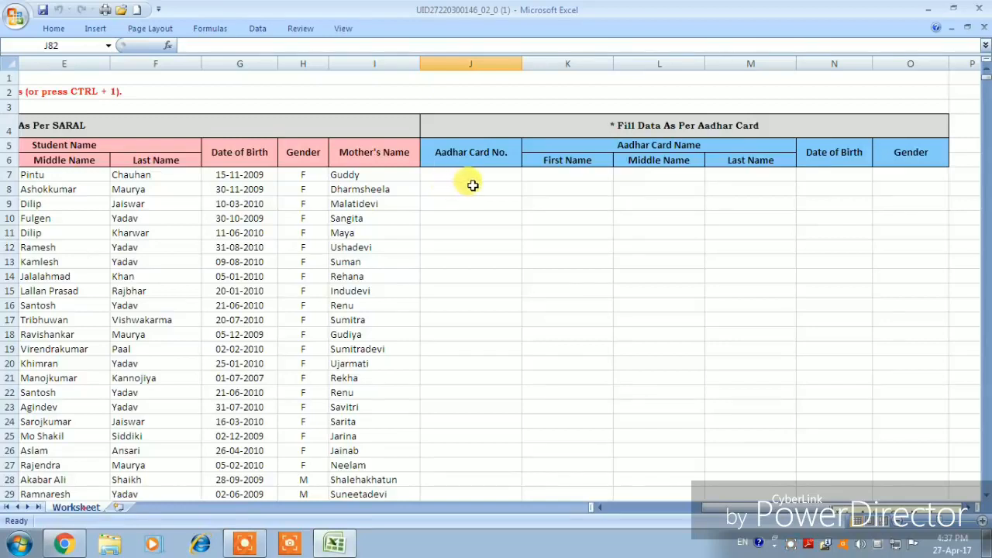
- Format the whole Aadhar Card No. column J as Text through Format Cells
{"action": "left_click", "coordinate": [480, 58]}
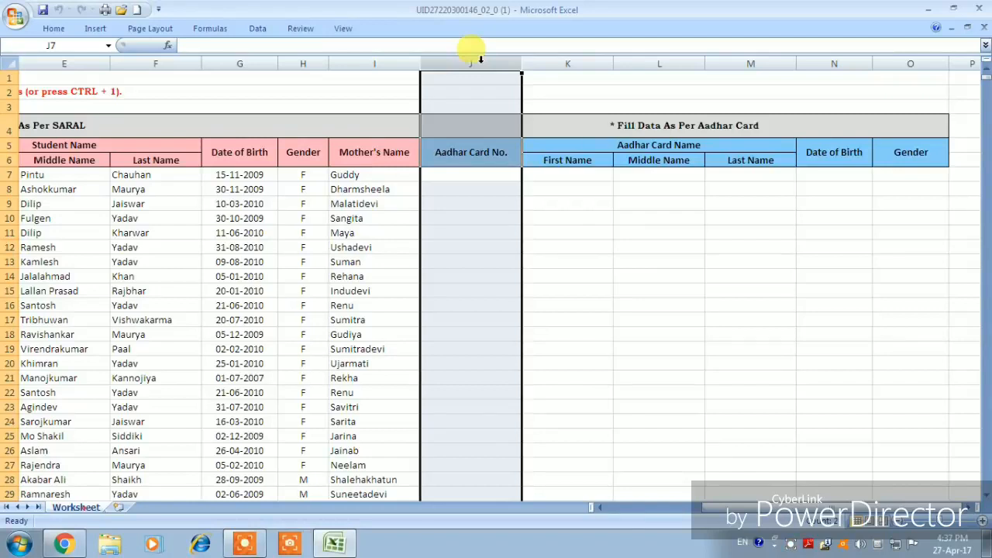
{"action": "right_click", "coordinate": [472, 258]}
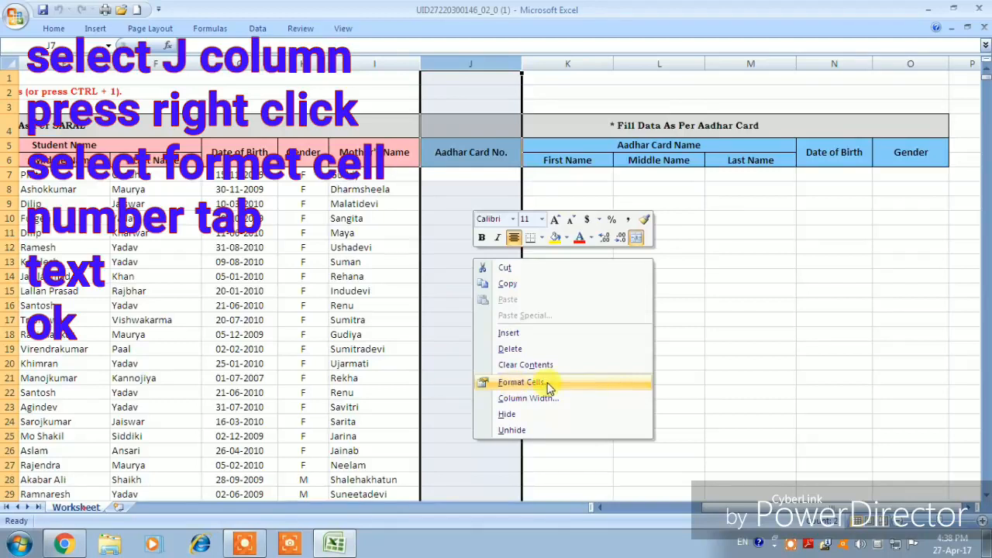
{"action": "left_click", "coordinate": [521, 382]}
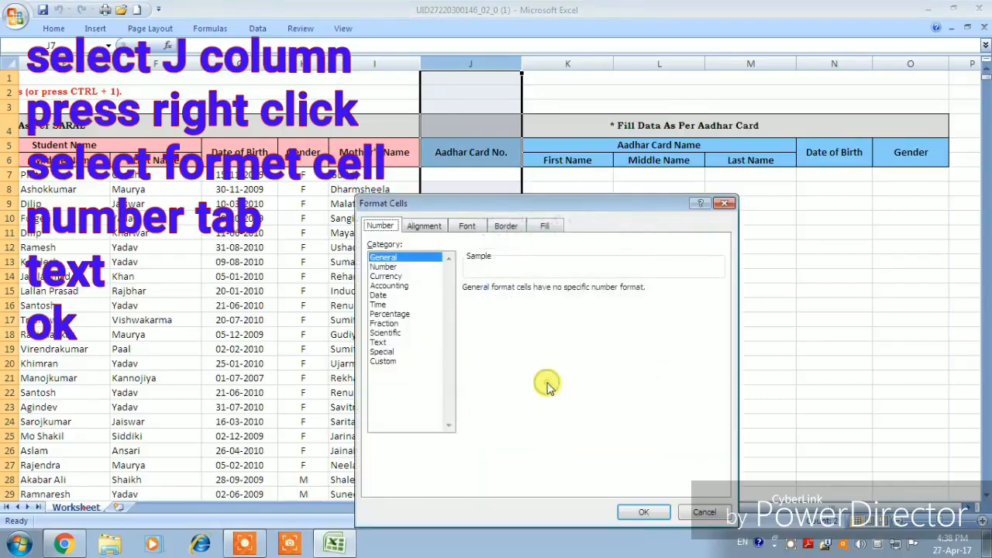
{"action": "left_click", "coordinate": [380, 342]}
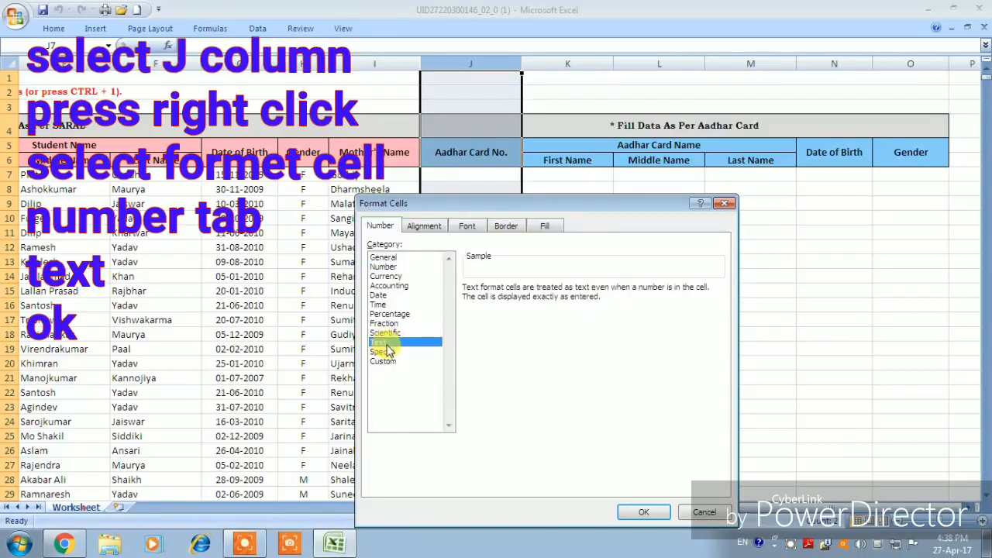
{"action": "left_click", "coordinate": [634, 514]}
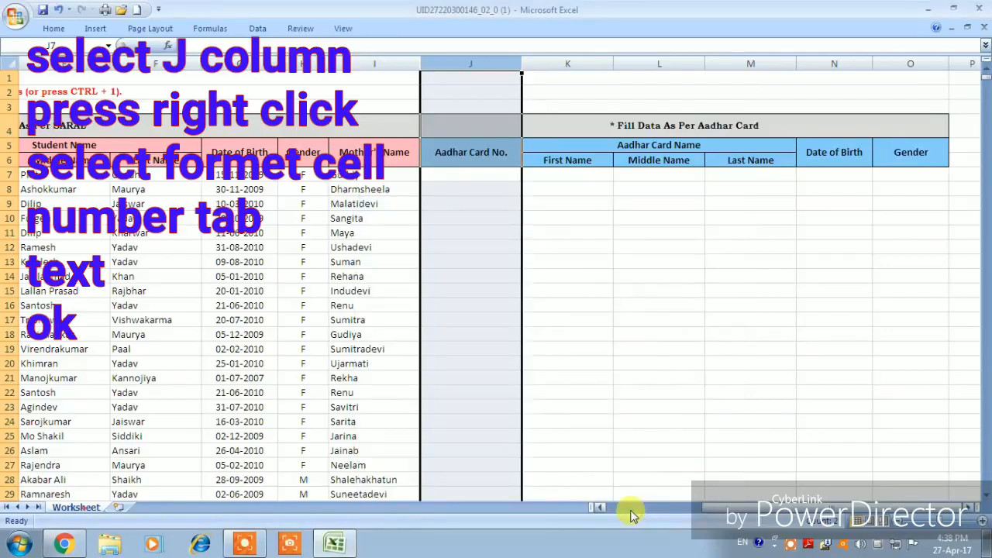
{"action": "left_click", "coordinate": [465, 189]}
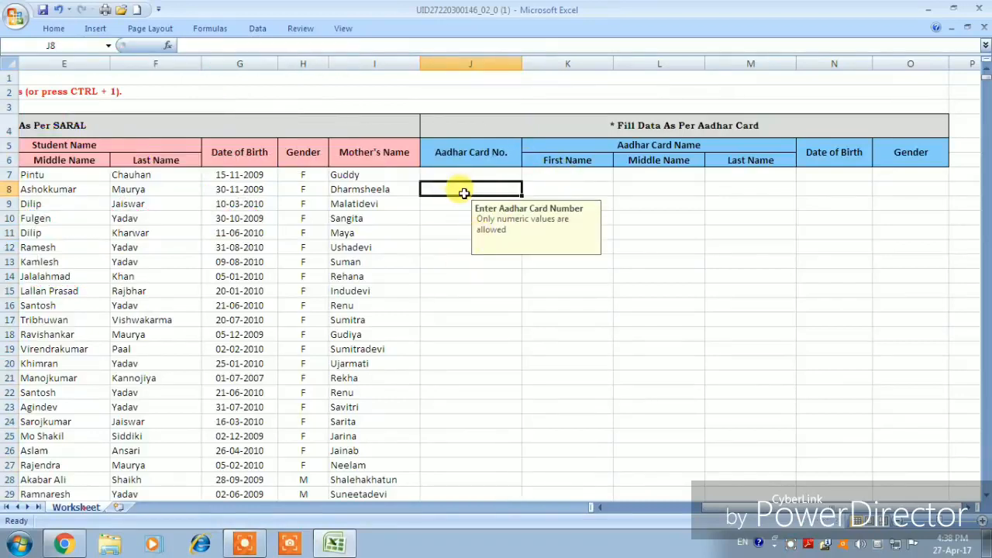
{"action": "left_click", "coordinate": [561, 193]}
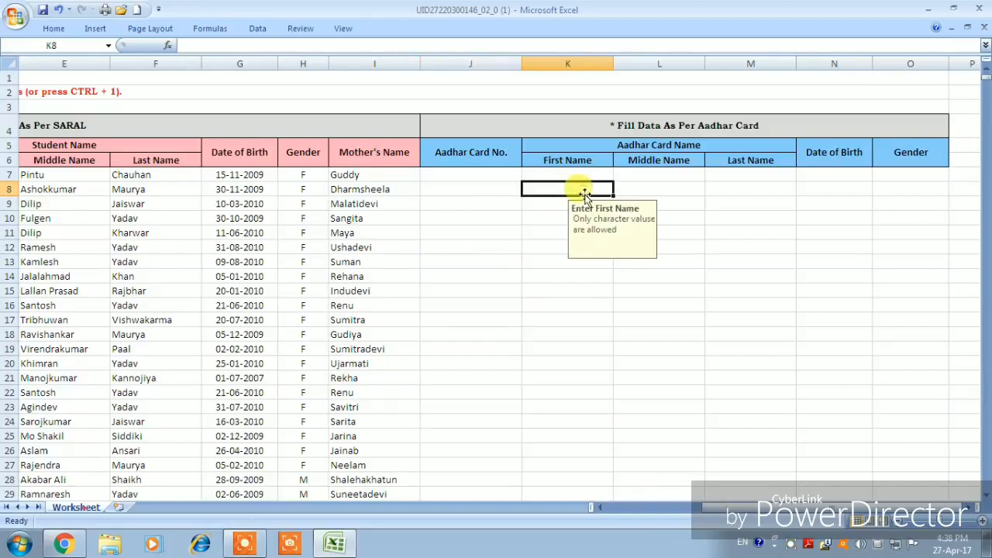
{"action": "left_click", "coordinate": [657, 190]}
{"action": "left_click", "coordinate": [738, 190]}
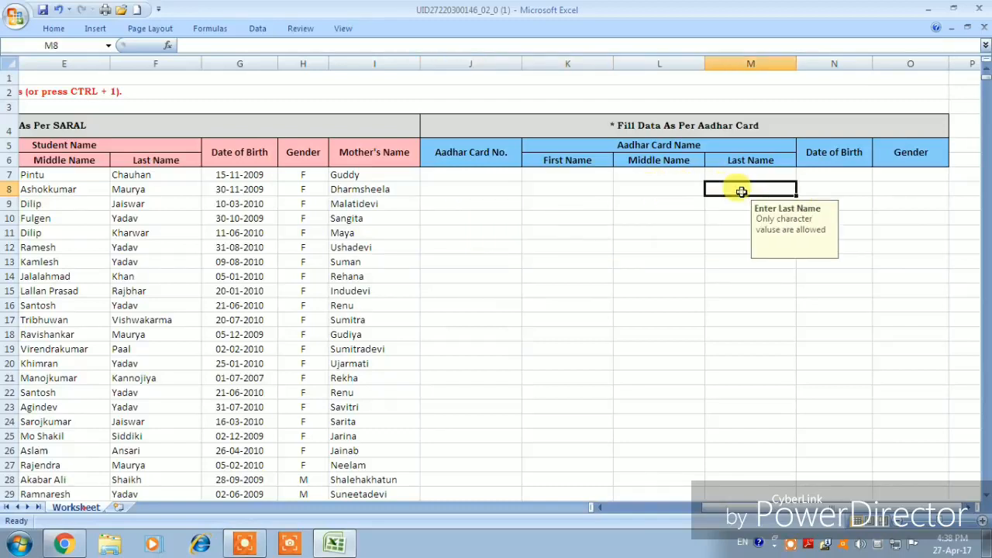
{"action": "left_click", "coordinate": [854, 193]}
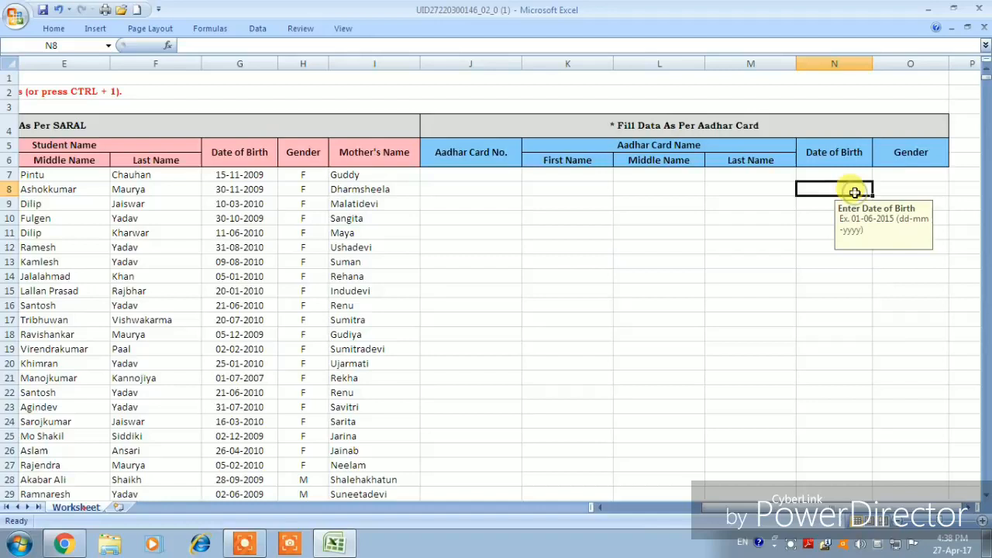
{"action": "left_click", "coordinate": [925, 192]}
{"action": "left_click", "coordinate": [955, 189]}
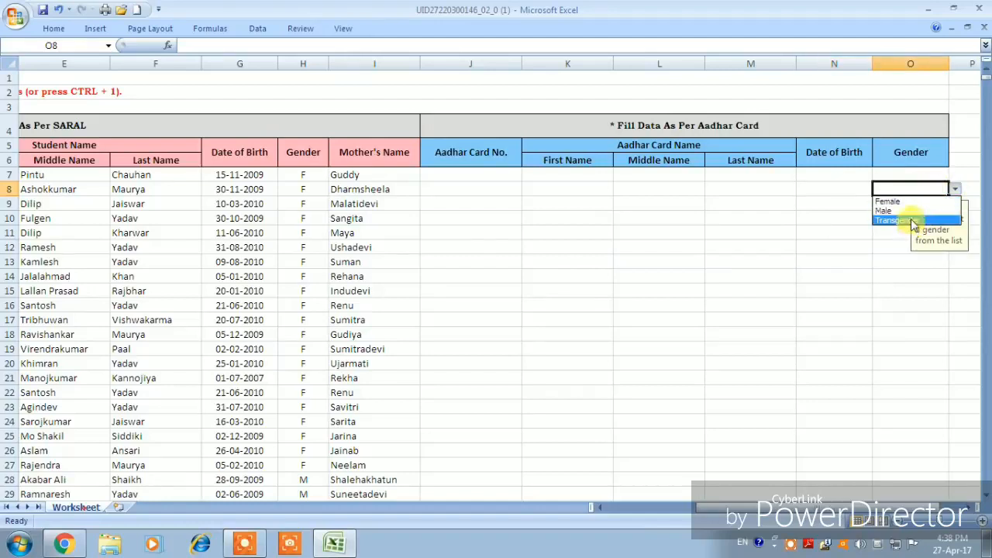
{"action": "left_click", "coordinate": [955, 189]}
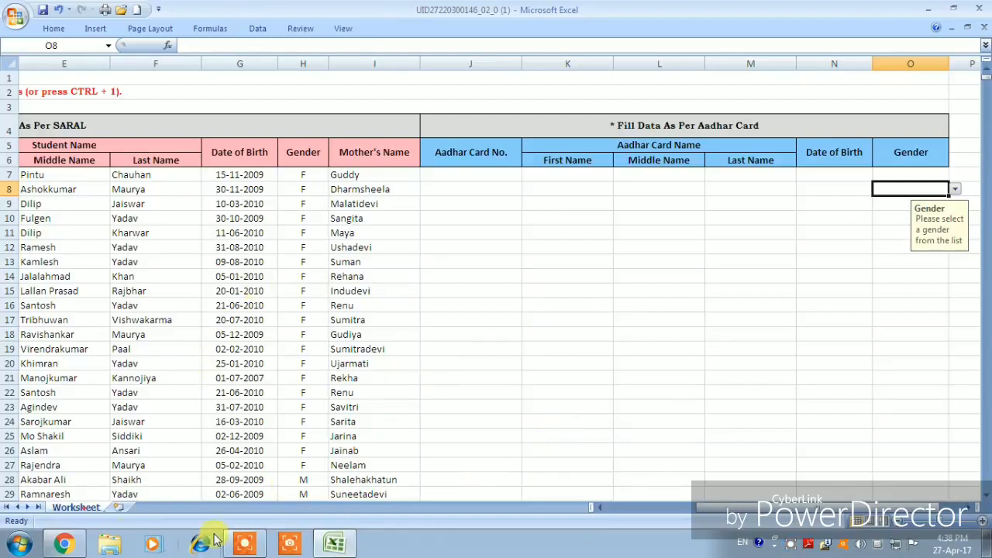
{"action": "left_click", "coordinate": [13, 23]}
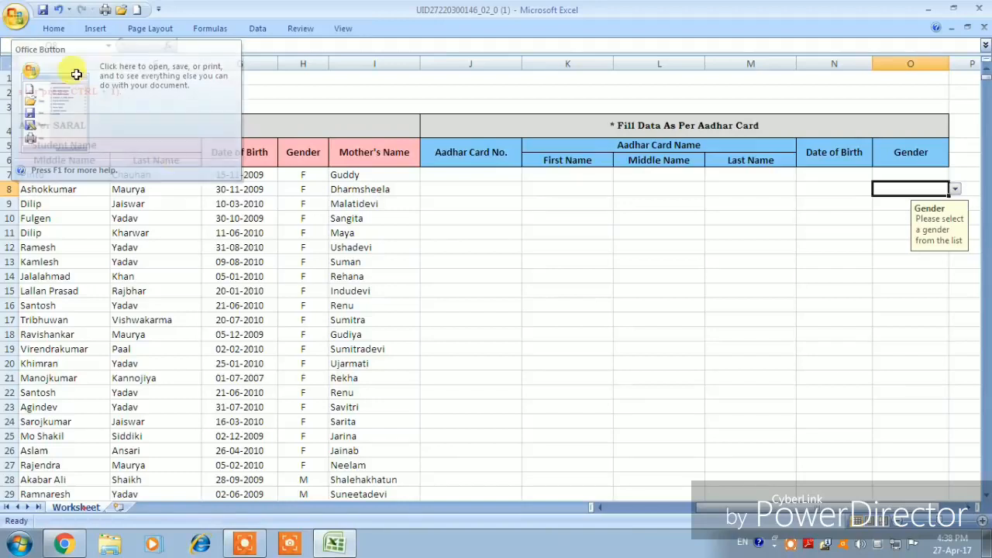
{"action": "left_click", "coordinate": [657, 366]}
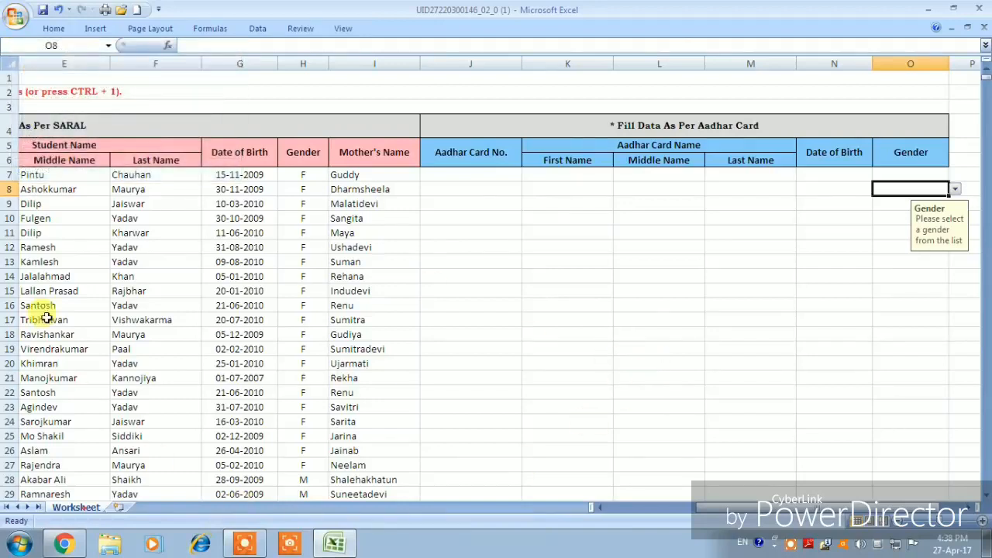
{"action": "left_click", "coordinate": [15, 21]}
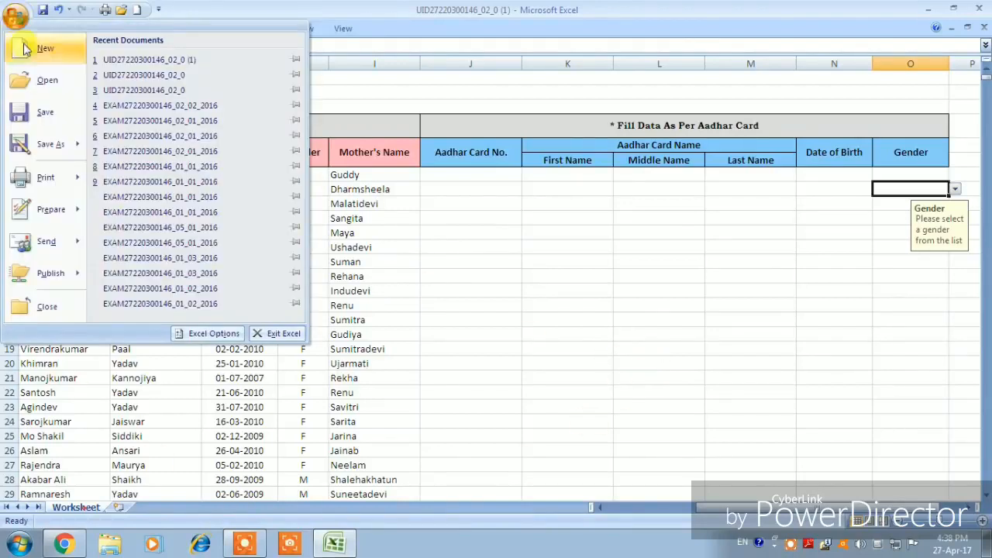
{"action": "mouse_move", "coordinate": [48, 155]}
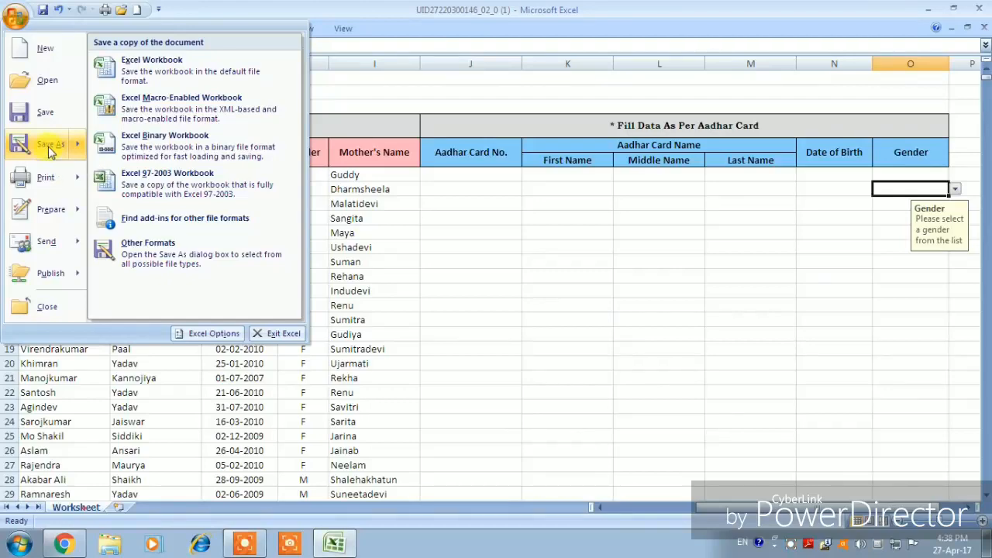
{"action": "left_click", "coordinate": [47, 149]}
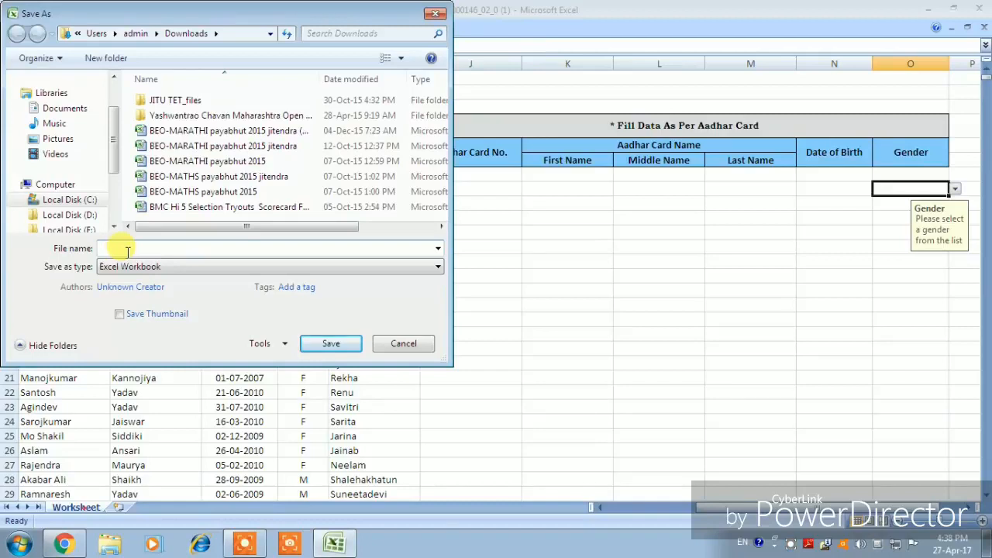
{"action": "type", "text": "U"}
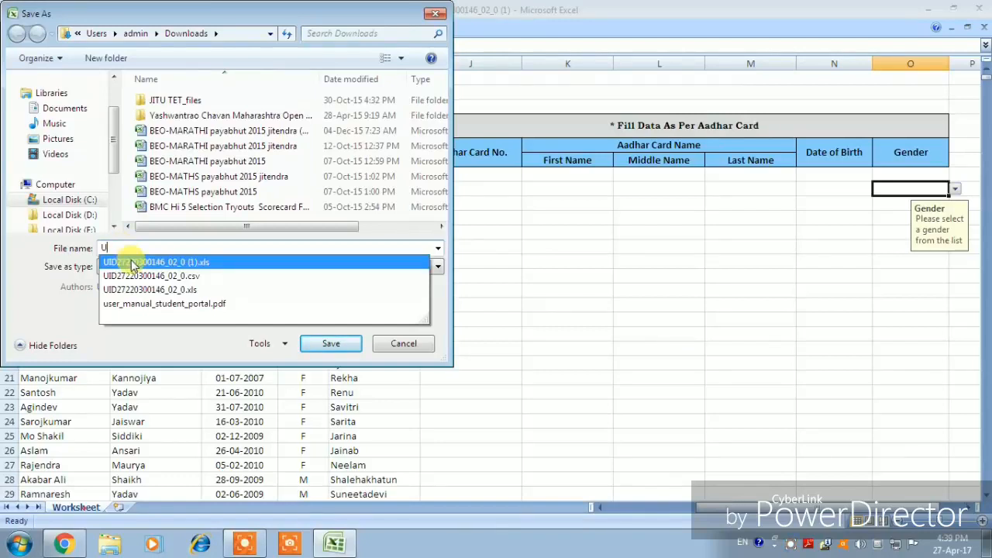
{"action": "left_click", "coordinate": [192, 264]}
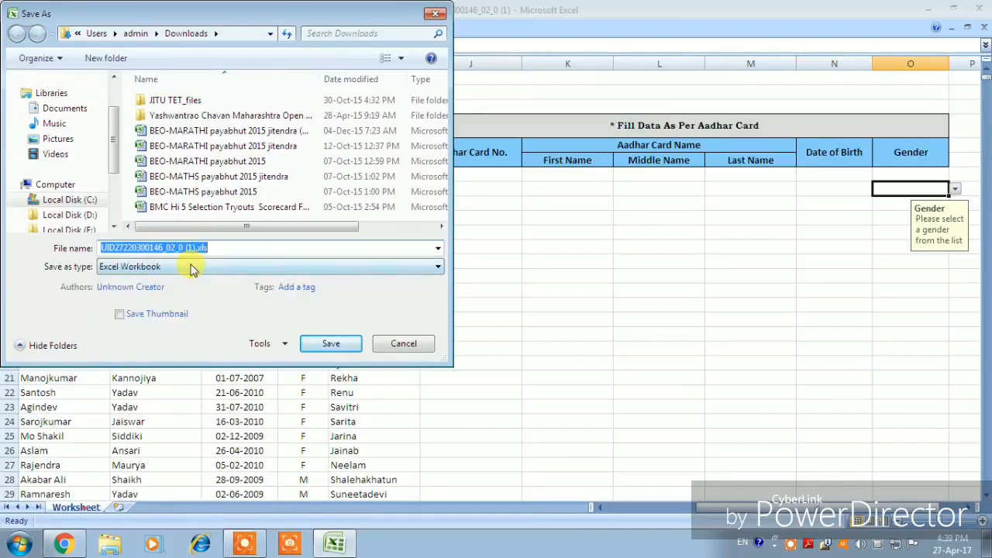
{"action": "left_click", "coordinate": [209, 249]}
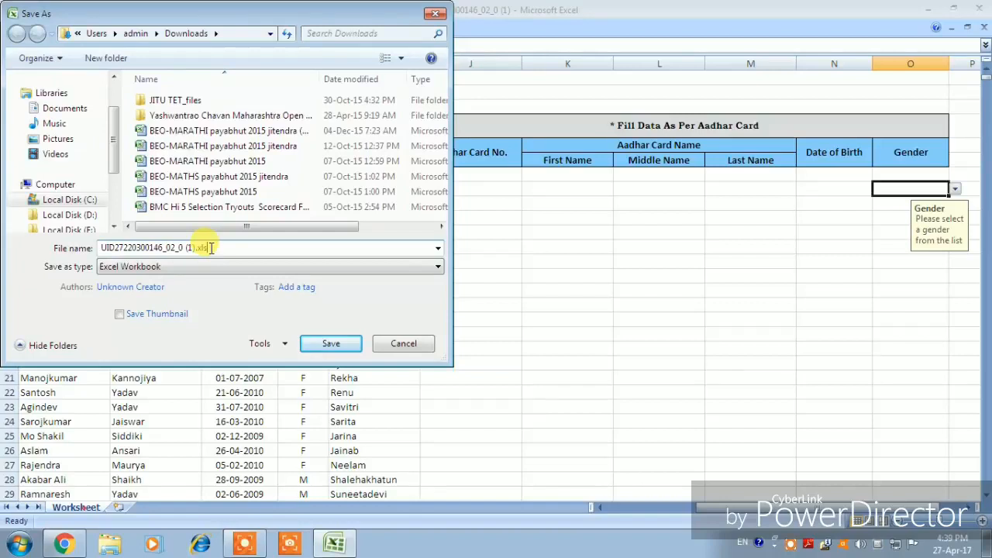
{"action": "key", "text": "BackSpace"}
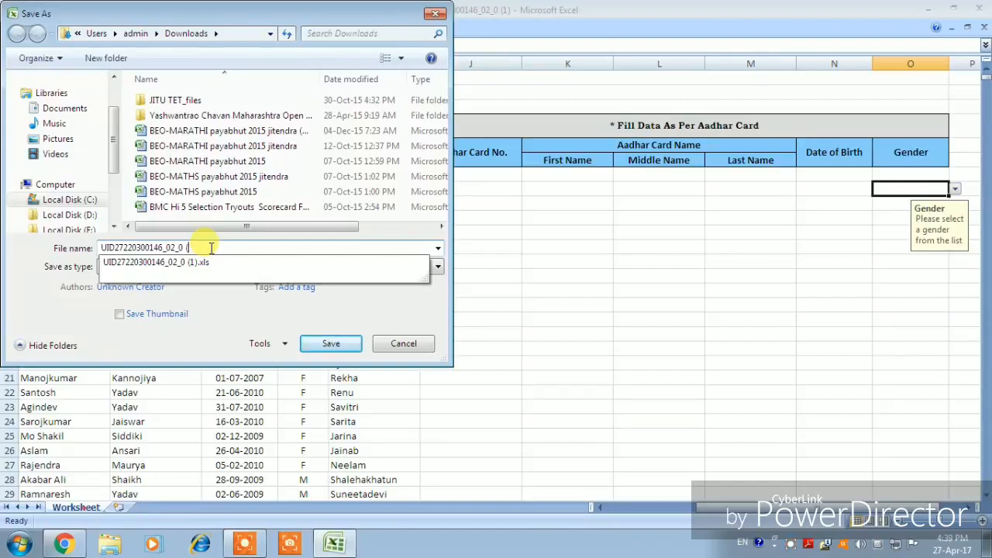
{"action": "key", "text": "BackSpace"}
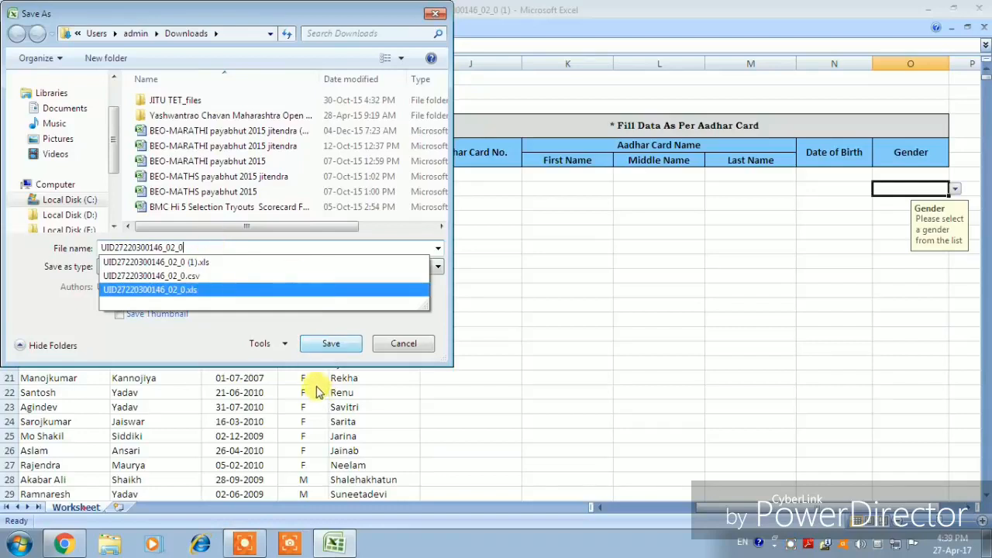
{"action": "left_click", "coordinate": [215, 344]}
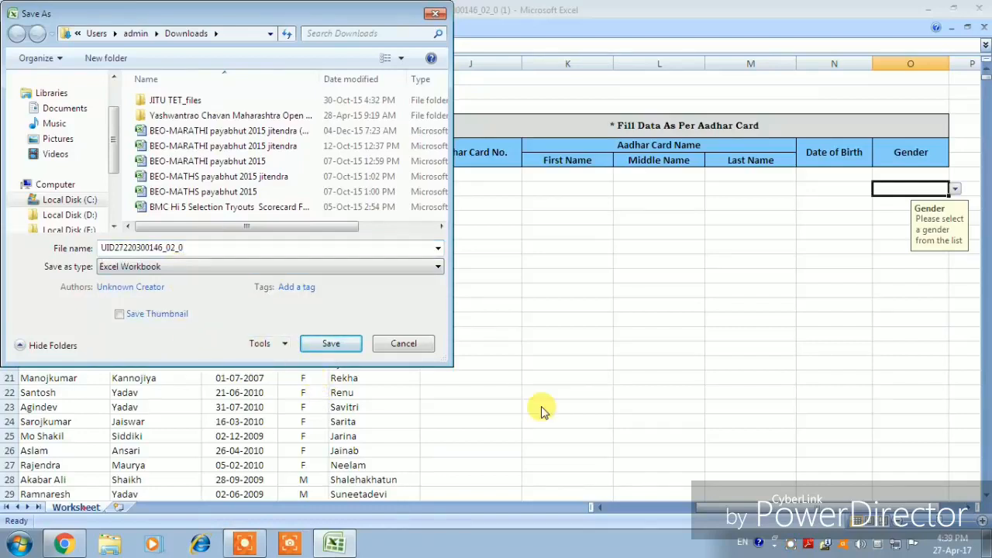
- Save the sheet as CSV (Comma delimited), replacing the existing file and keeping the format
{"action": "left_click", "coordinate": [186, 269]}
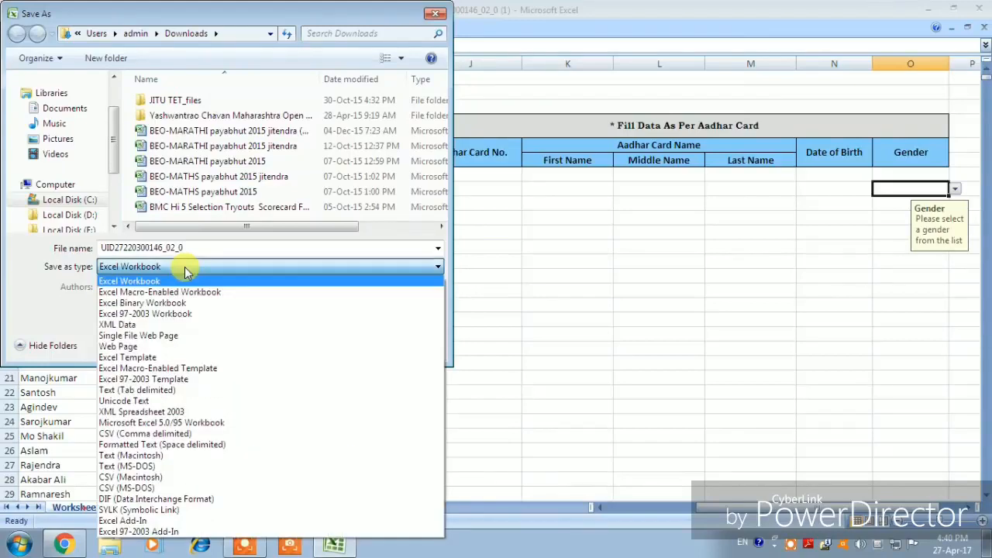
{"action": "left_click", "coordinate": [169, 435]}
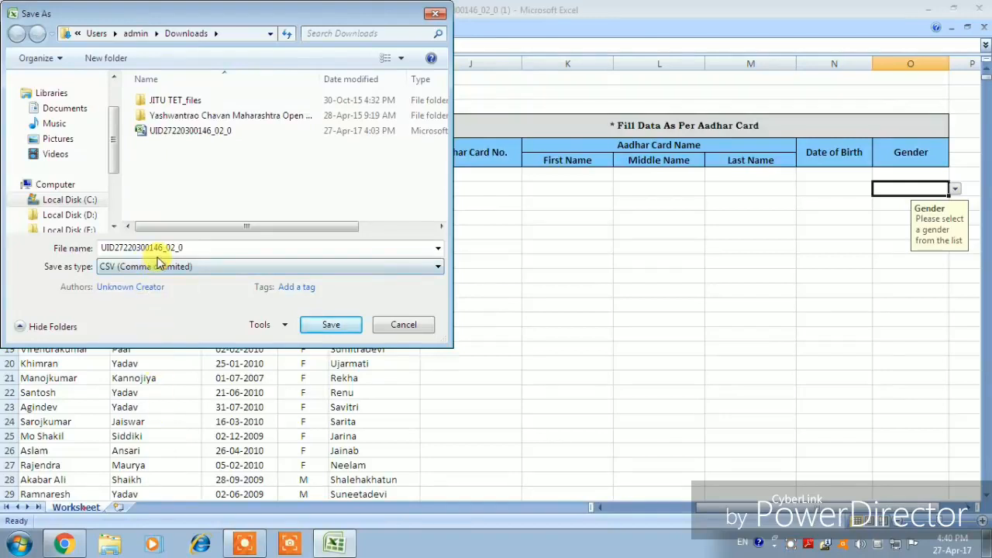
{"action": "left_click", "coordinate": [331, 325]}
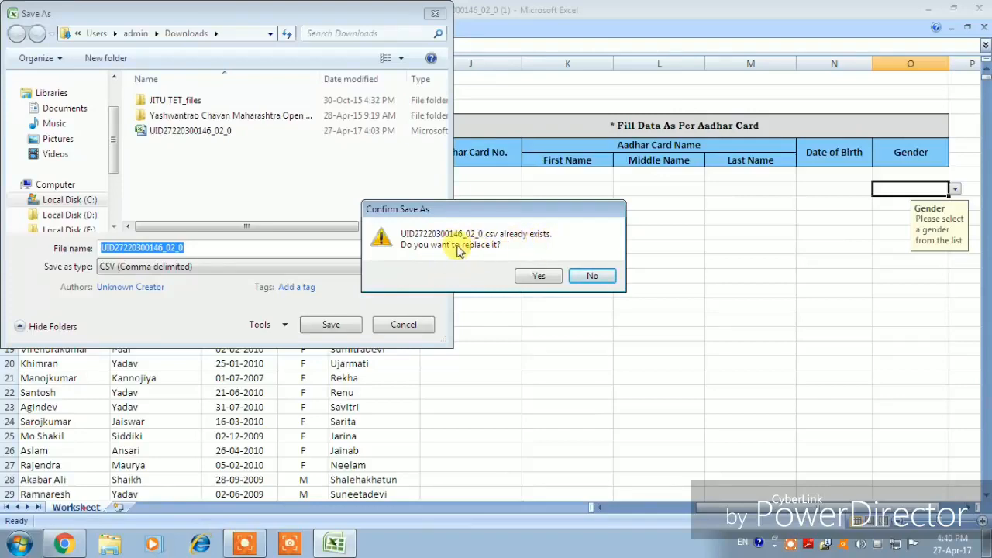
{"action": "left_click", "coordinate": [538, 278]}
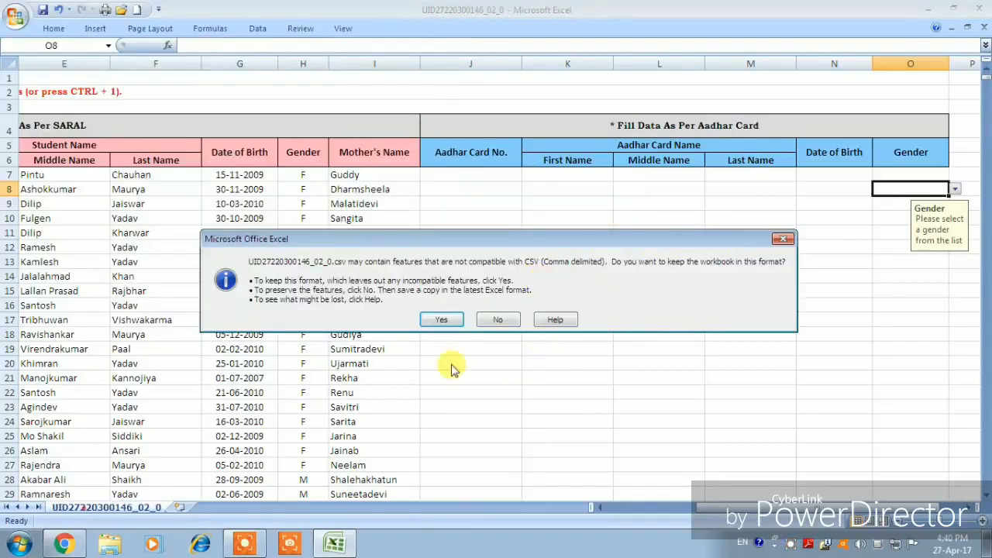
{"action": "left_click", "coordinate": [437, 318]}
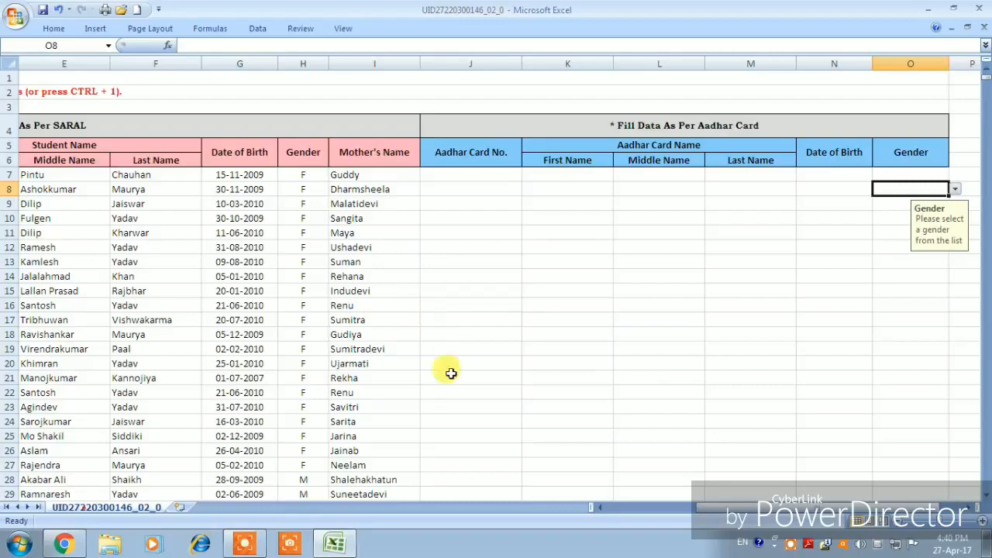
- Close Excel, saving the CSV again and overwriting while keeping CSV format
{"action": "left_click", "coordinate": [981, 13]}
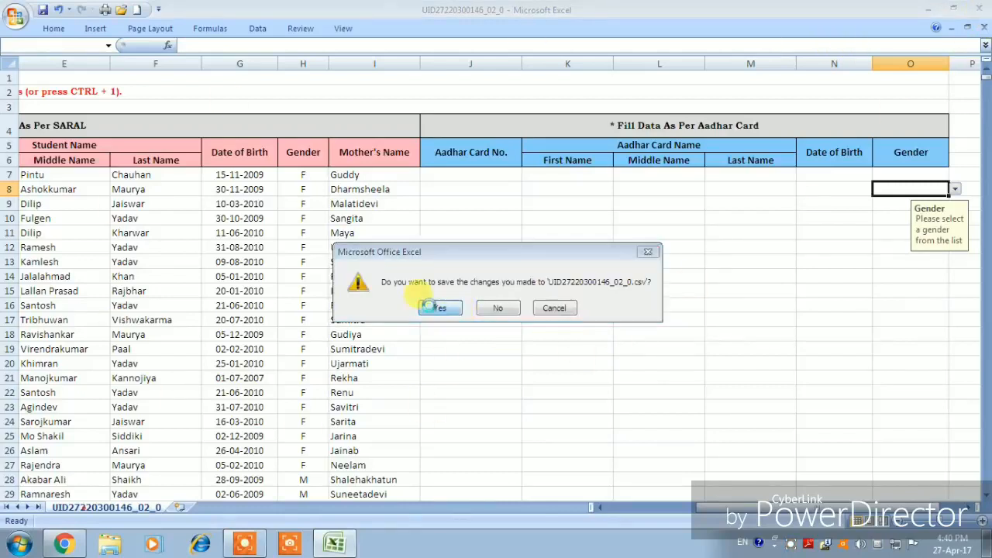
{"action": "left_click", "coordinate": [439, 307]}
{"action": "left_click", "coordinate": [331, 326]}
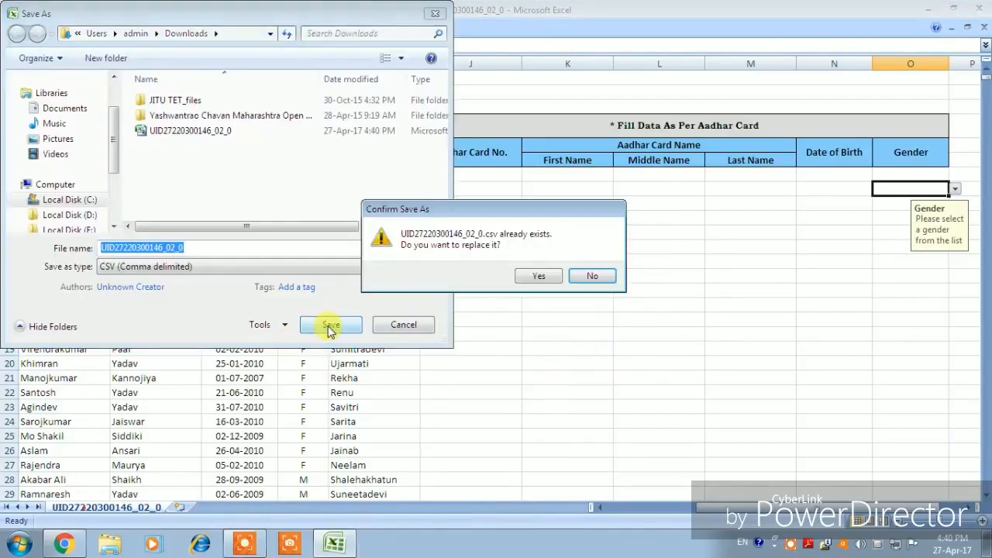
{"action": "left_click", "coordinate": [540, 277]}
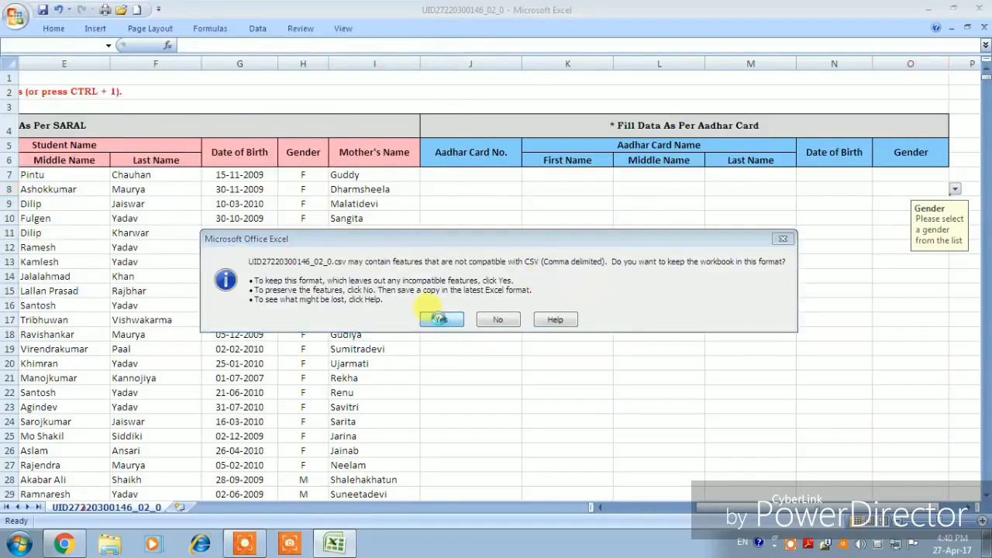
{"action": "left_click", "coordinate": [440, 321]}
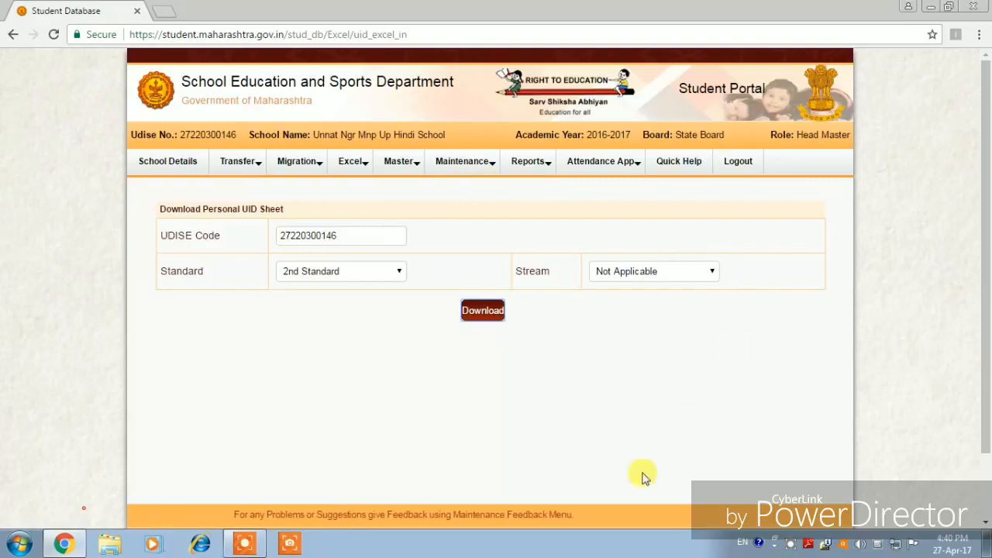
{"action": "mouse_move", "coordinate": [350, 163]}
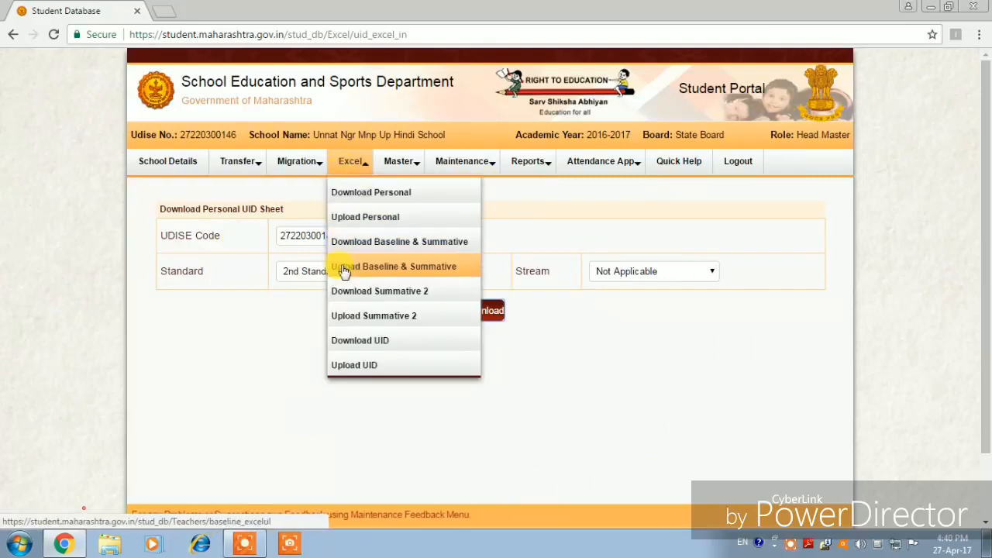
{"action": "left_click", "coordinate": [369, 368]}
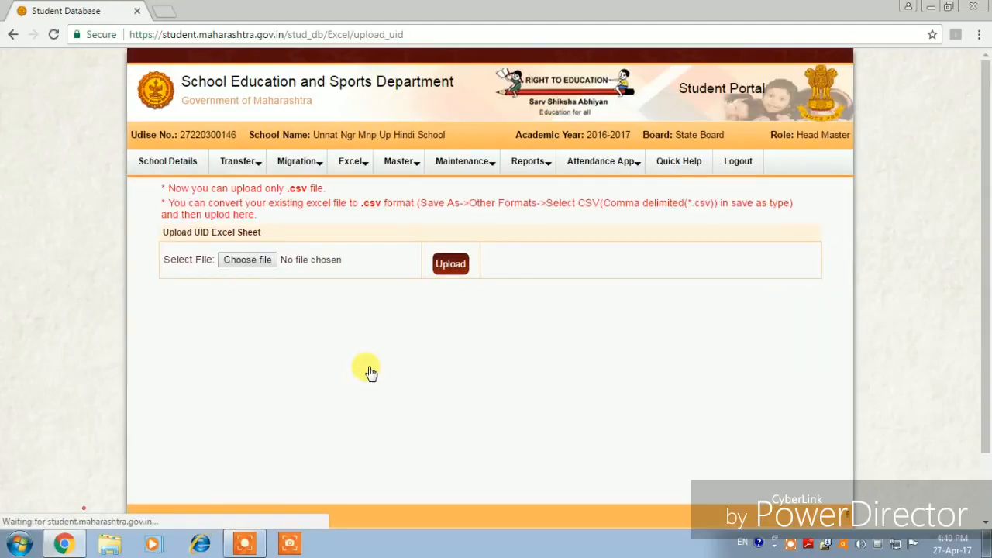
{"action": "left_click", "coordinate": [248, 260]}
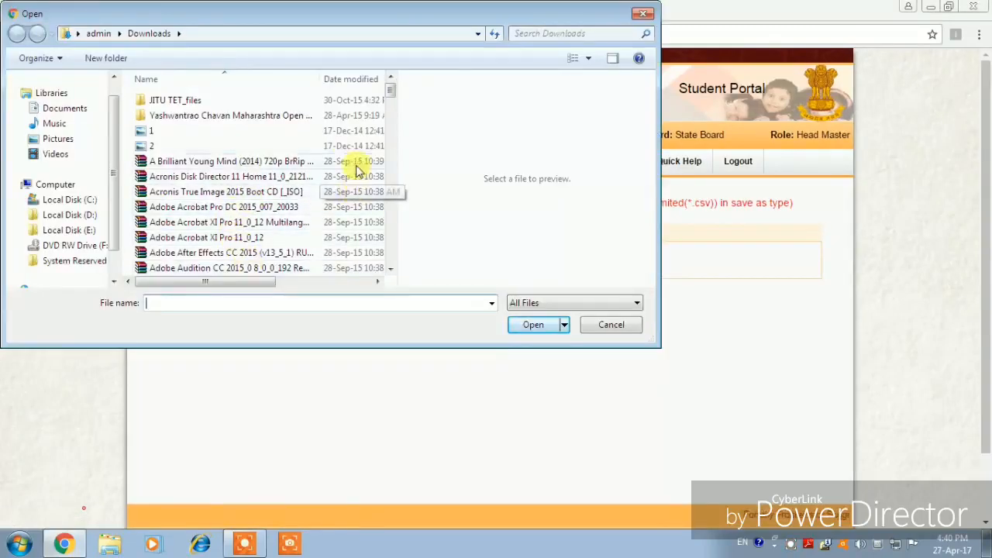
{"action": "left_click_drag", "start_coordinate": [392, 90], "coordinate": [388, 259]}
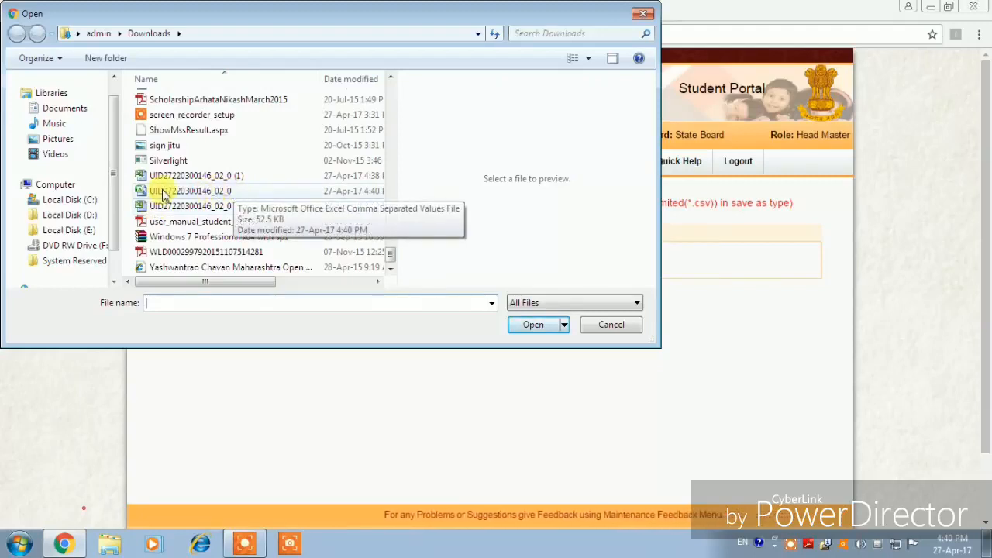
{"action": "left_click", "coordinate": [244, 194]}
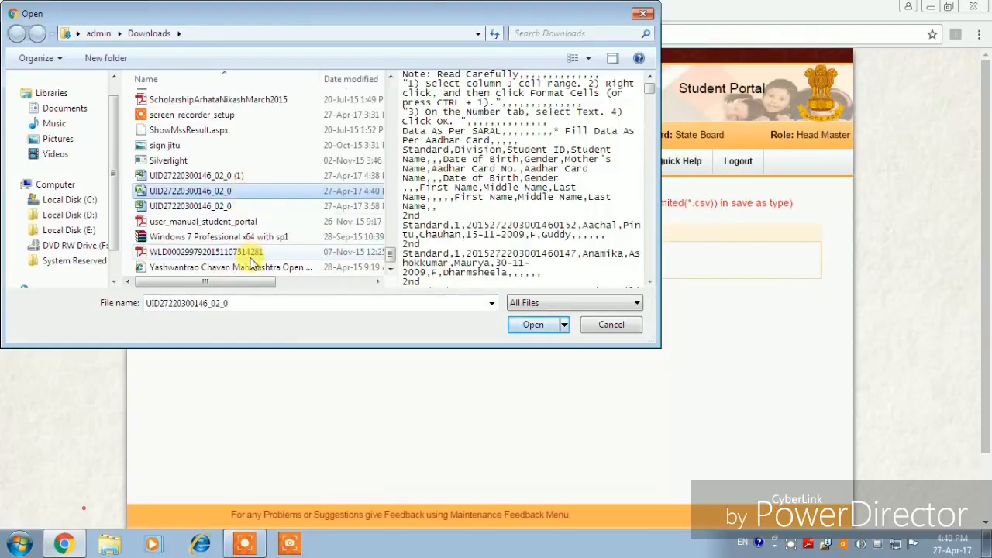
{"action": "left_click", "coordinate": [536, 326]}
{"action": "left_click", "coordinate": [462, 161]}
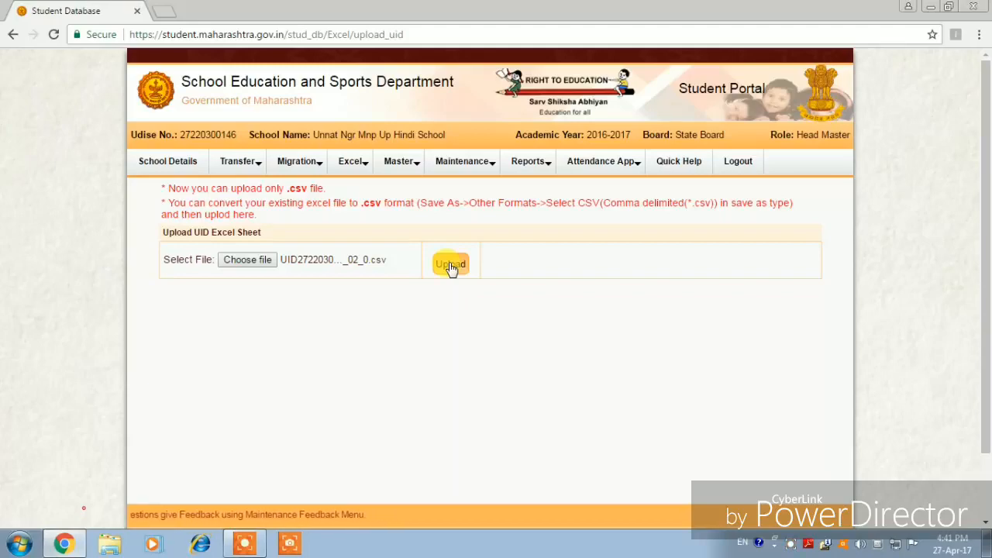
- Upload the CSV, review the blank Aadhar number and first-name errors, then open Reports
{"action": "left_click", "coordinate": [452, 265]}
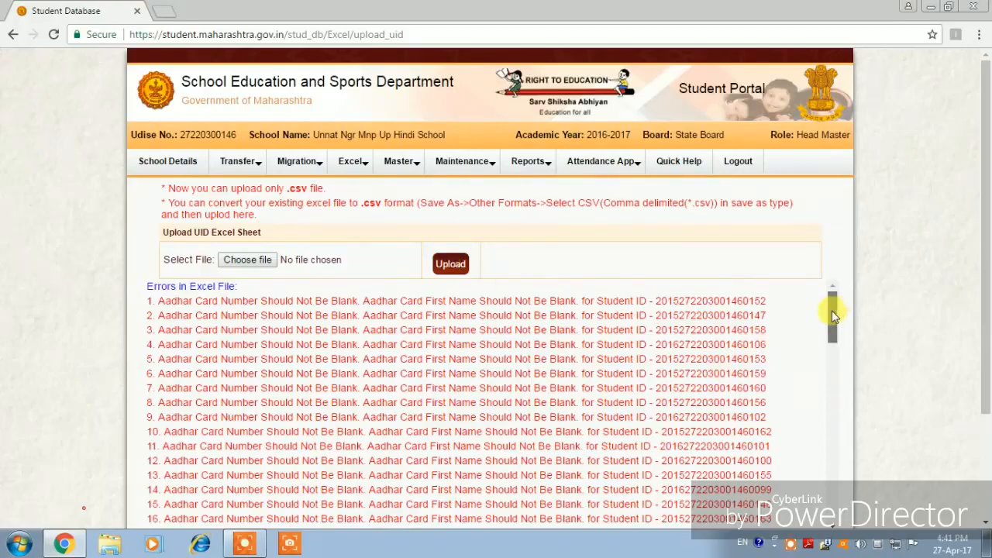
{"action": "left_click_drag", "start_coordinate": [832, 310], "coordinate": [825, 407]}
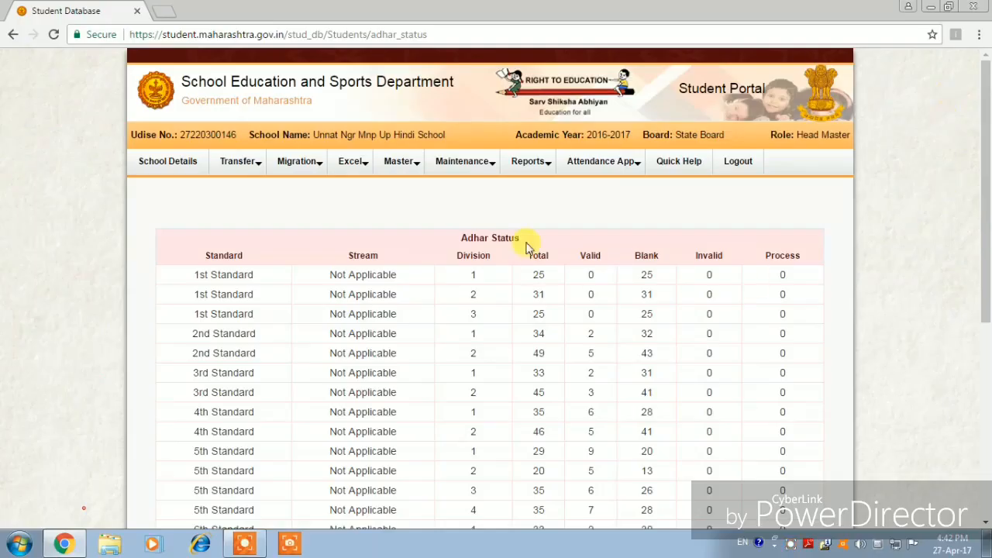
{"action": "left_click", "coordinate": [528, 161]}
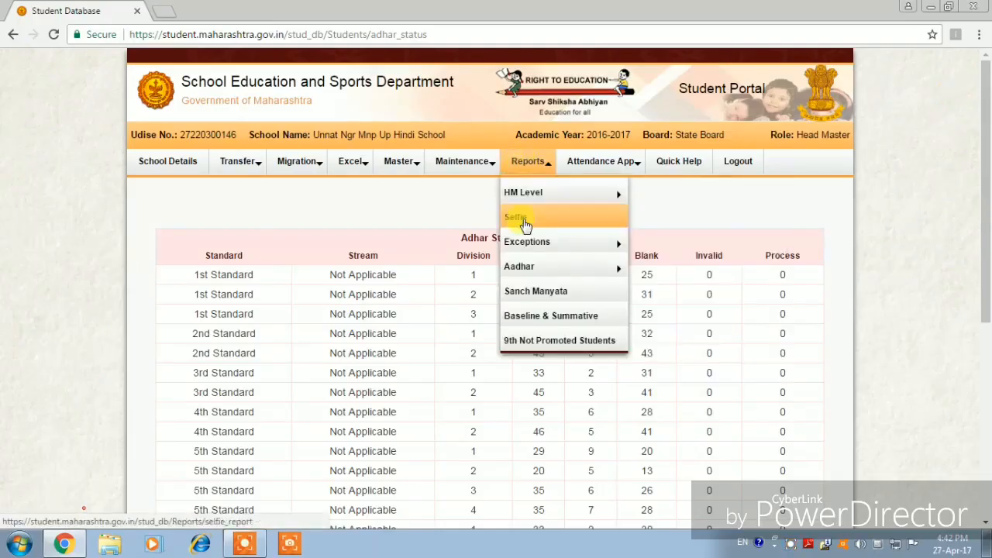
- Generate the uploaded Aadhar Card Details report filtered to 2nd Standard
{"action": "mouse_move", "coordinate": [529, 266]}
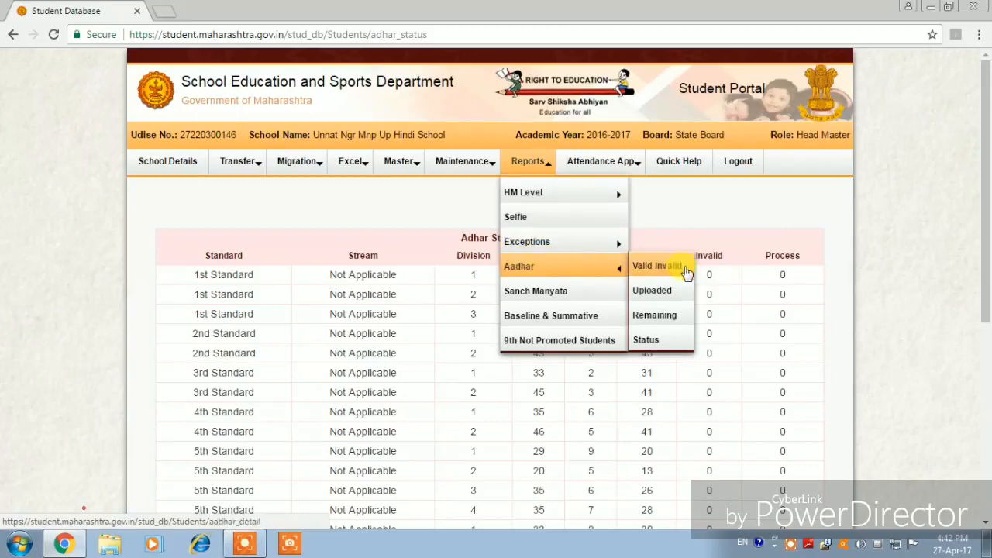
{"action": "left_click", "coordinate": [668, 292]}
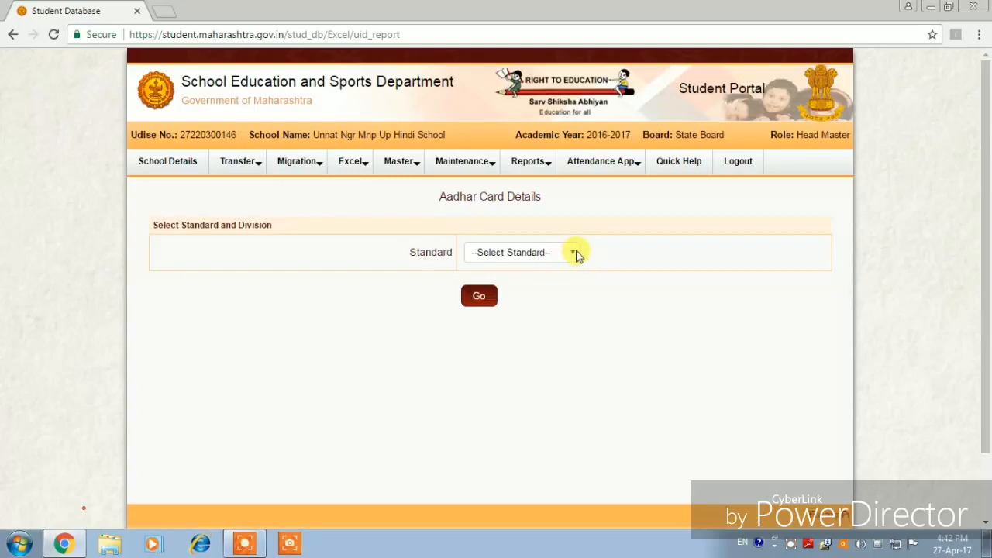
{"action": "left_click", "coordinate": [578, 254]}
{"action": "left_click", "coordinate": [513, 354]}
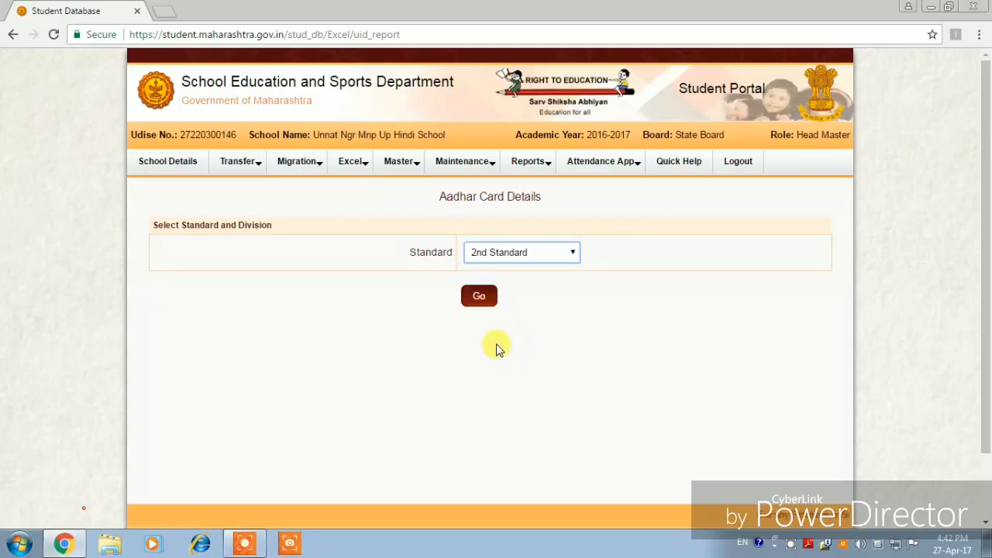
{"action": "left_click", "coordinate": [489, 298]}
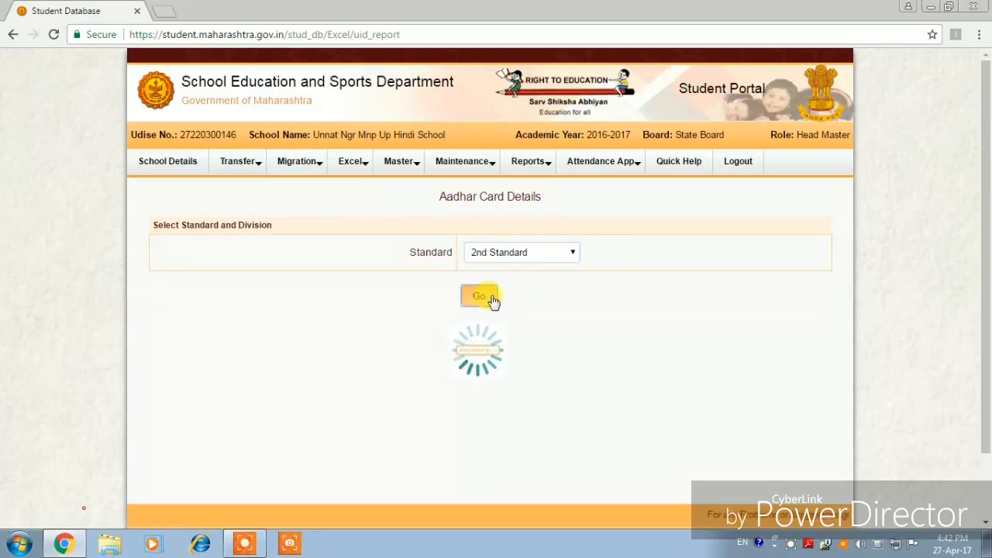